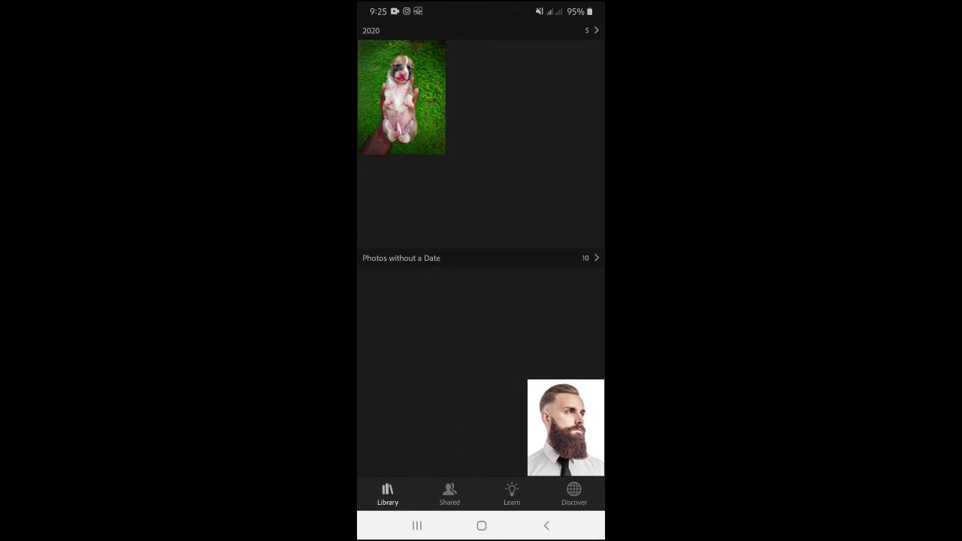
- Open the bearded man photo from the Library in the Edit view
left_click(565, 427)
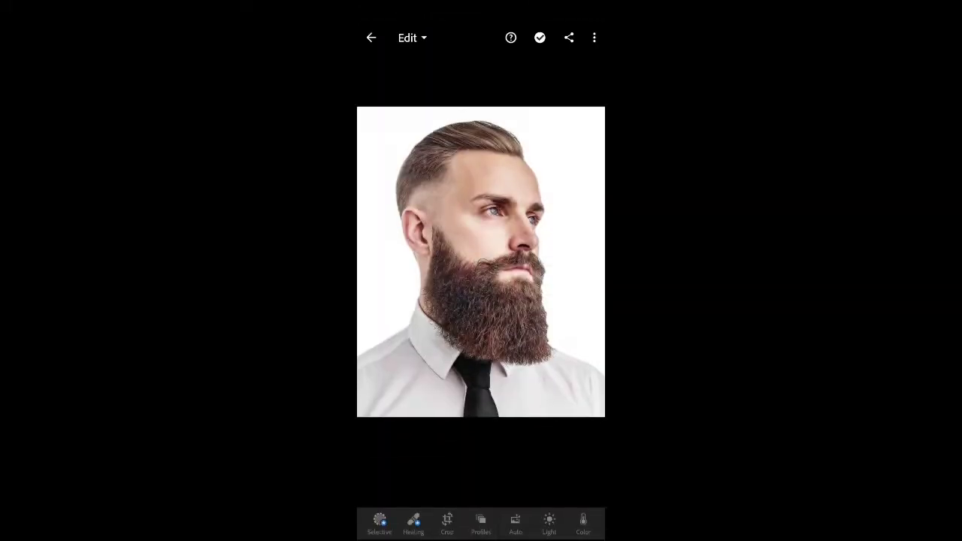
- Set Light to Exposure -0.72EV, Contrast 43, Highlights -100, Shadows 100, Blacks 43
left_click(549, 523)
mouse_move(481, 430)
left_mouse_down()
mouse_move(455, 430)
mouse_move(514, 461)
mouse_move(595, 478)
left_mouse_up()
scroll(481, 451, "down", 1)
left_click_drag(481, 447, 366, 447)
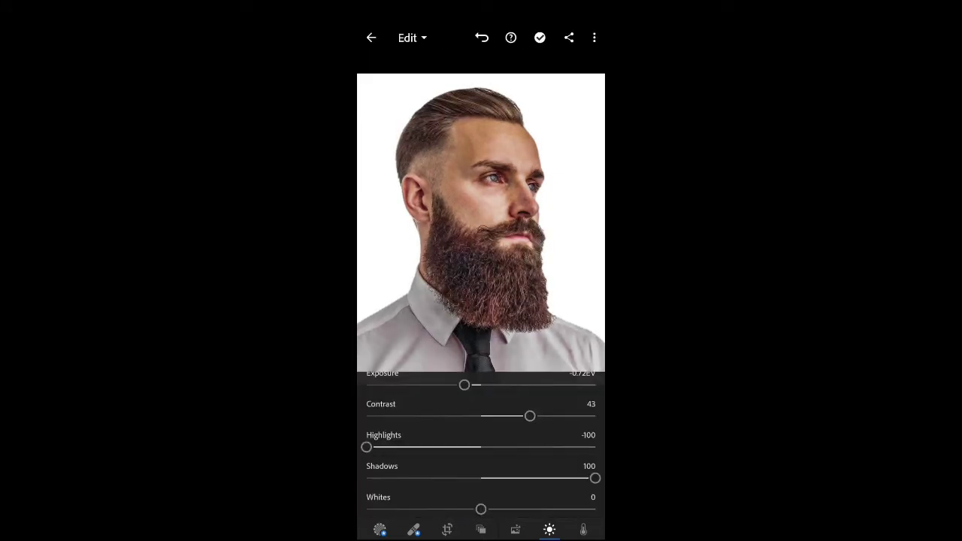
scroll(481, 443, "down", 2)
left_click_drag(481, 489, 530, 489)
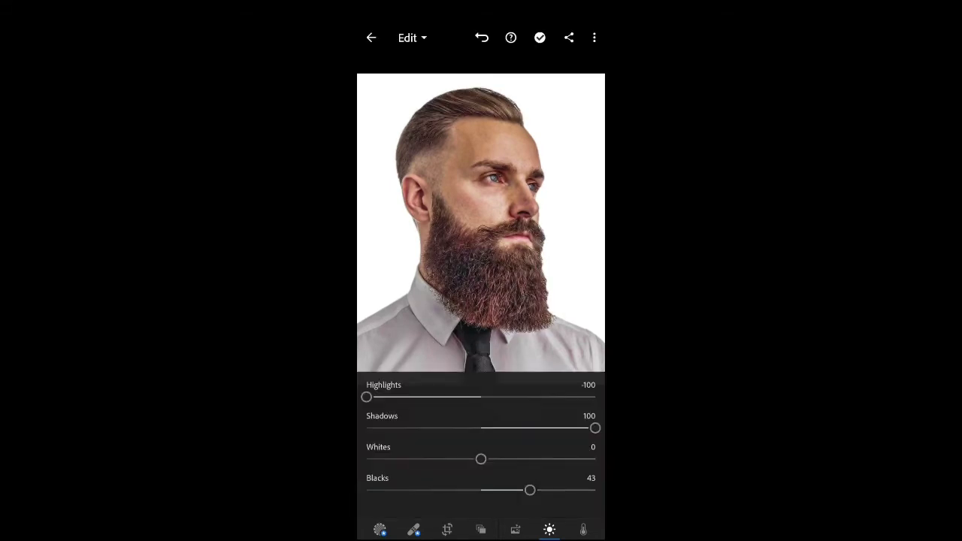
left_click_drag(583, 529, 530, 530)
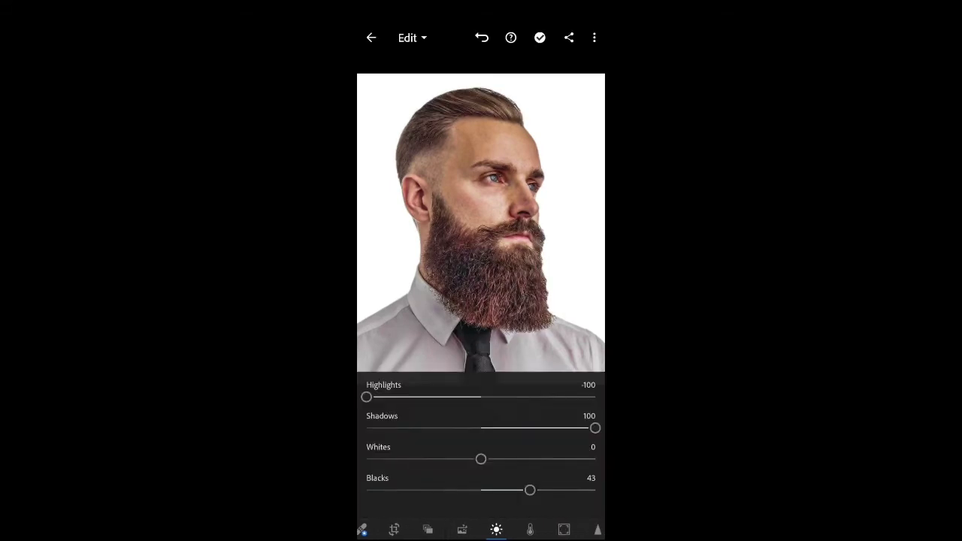
- In Color Mix, set the reds to Hue -20 and Saturation 17
left_click(530, 530)
left_click(571, 388)
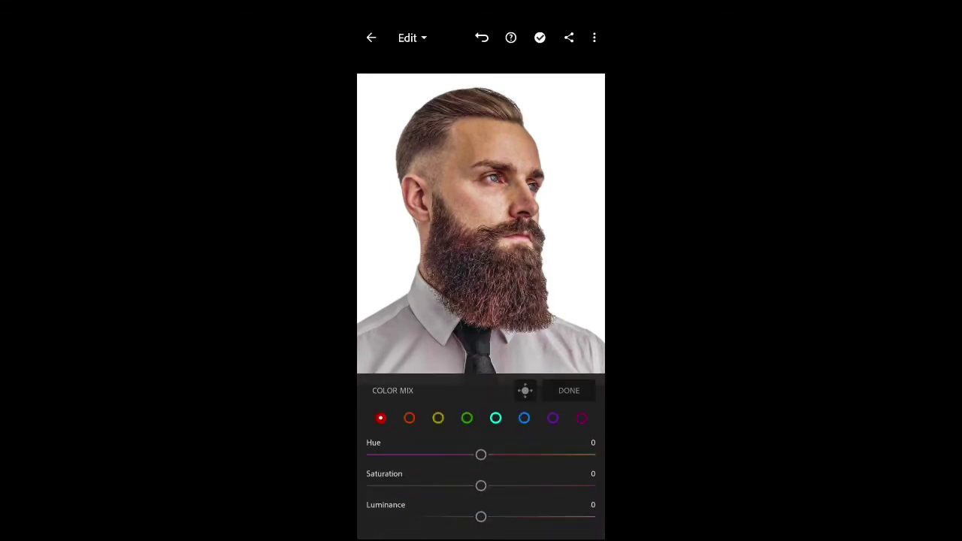
left_click_drag(481, 455, 465, 455)
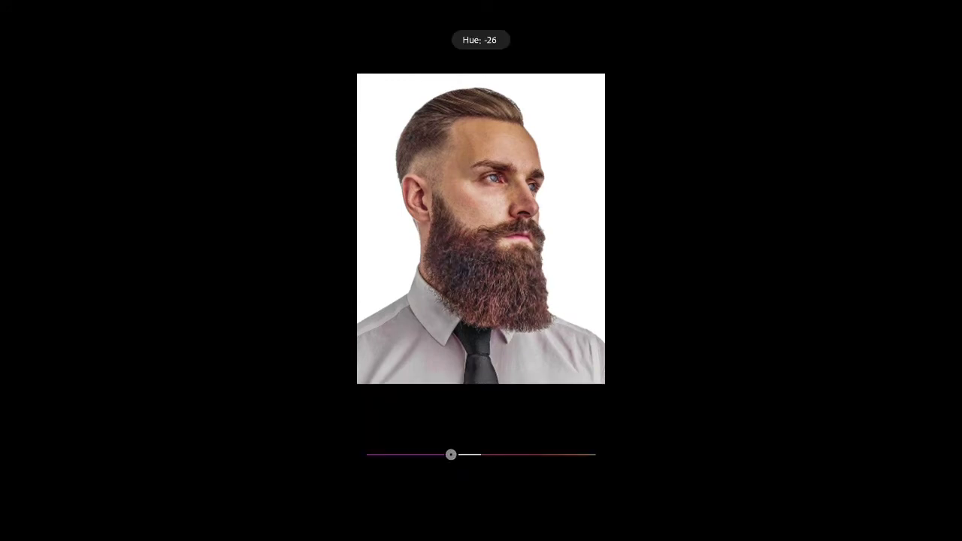
left_click_drag(450, 454, 458, 454)
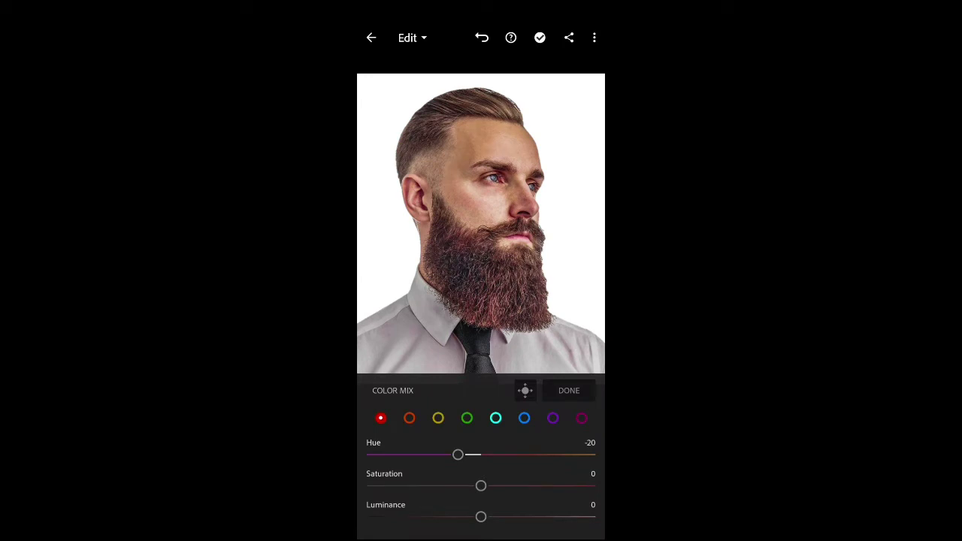
mouse_move(481, 486)
left_mouse_down()
mouse_move(510, 486)
mouse_move(493, 486)
left_mouse_up()
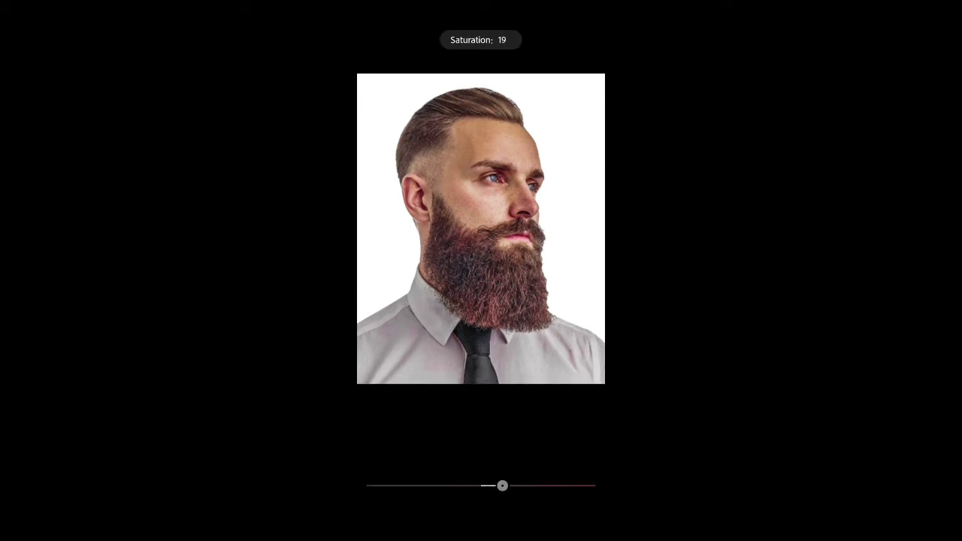
left_click_drag(502, 486, 500, 485)
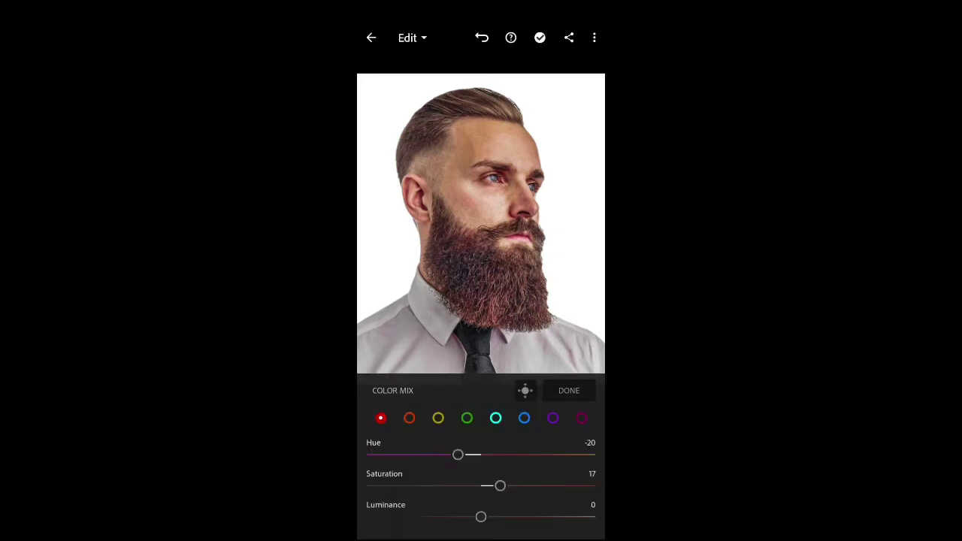
left_click(569, 390)
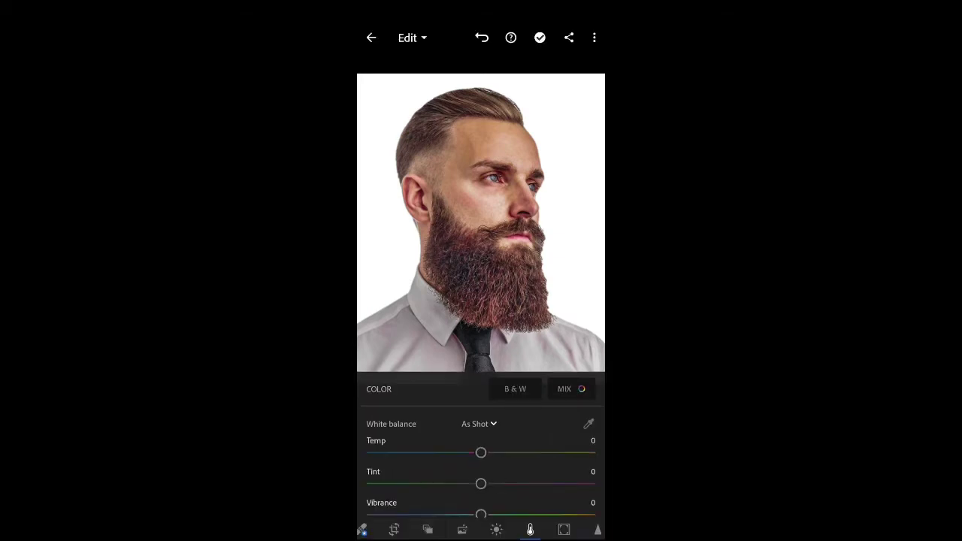
- Set Effects Texture to 65 and Clarity to 75, then compare with the original
left_click(519, 530)
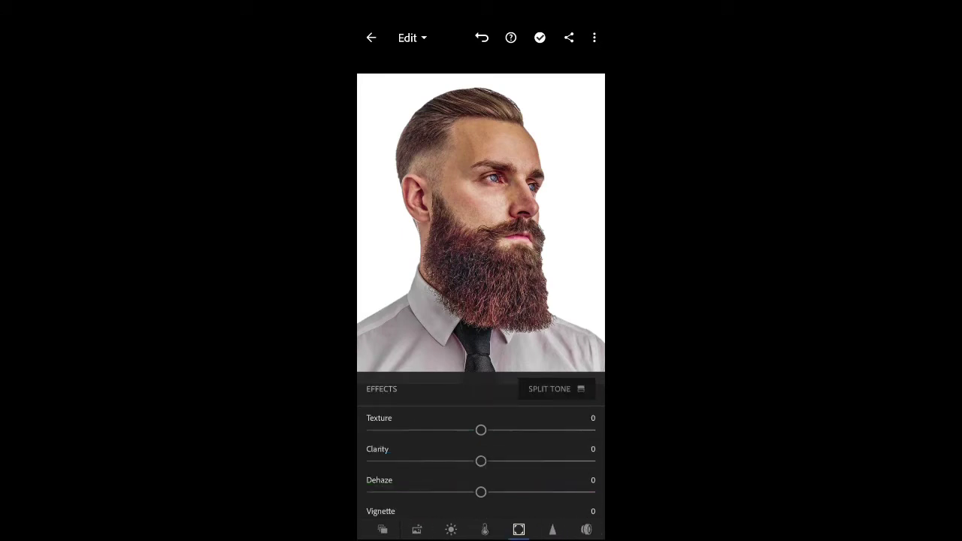
left_click_drag(481, 430, 555, 430)
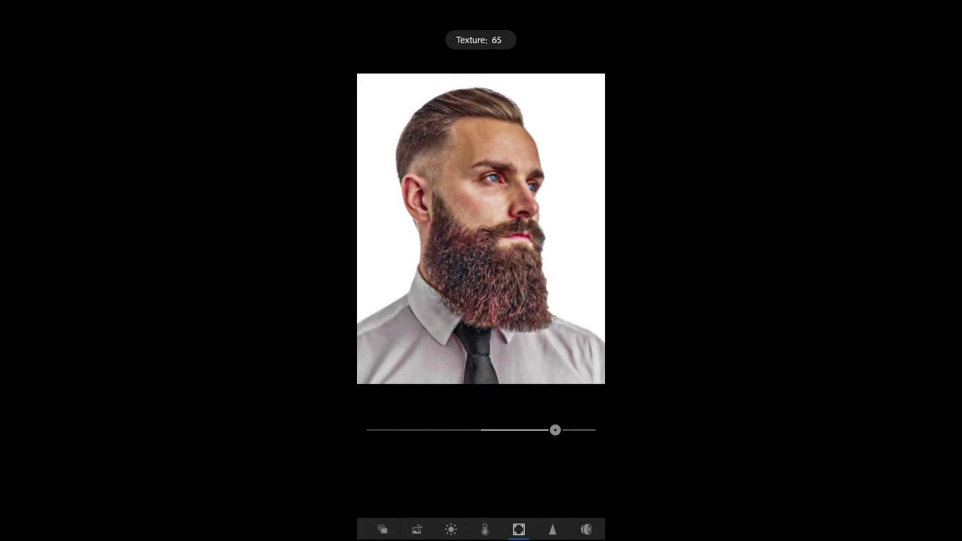
left_click_drag(481, 461, 566, 461)
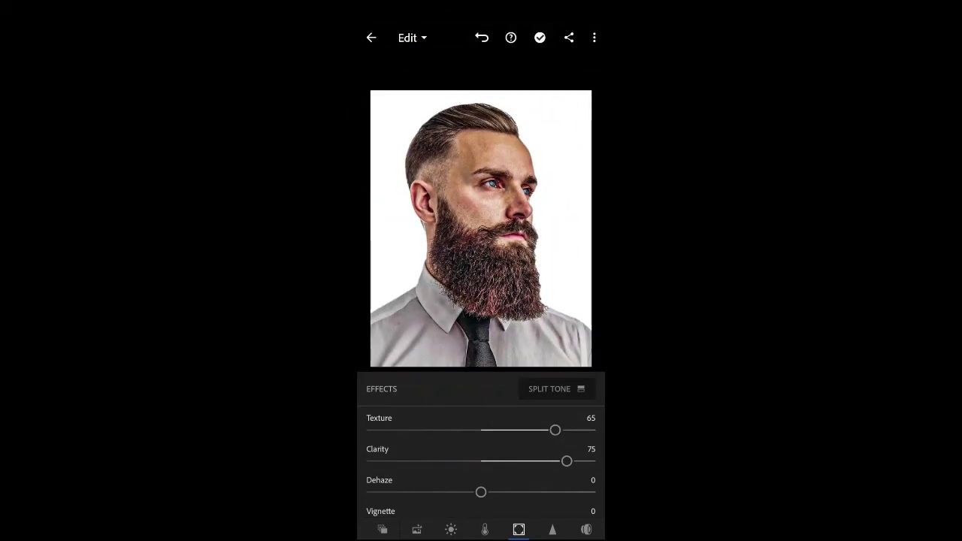
left_click(481, 225)
- Save the edited portrait to the device and dismiss the export message
left_click(569, 38)
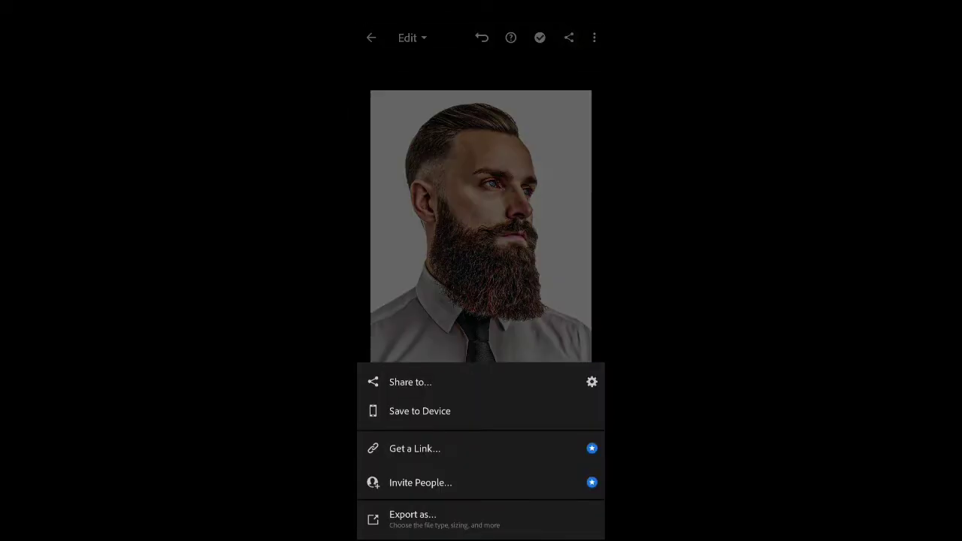
left_click(419, 411)
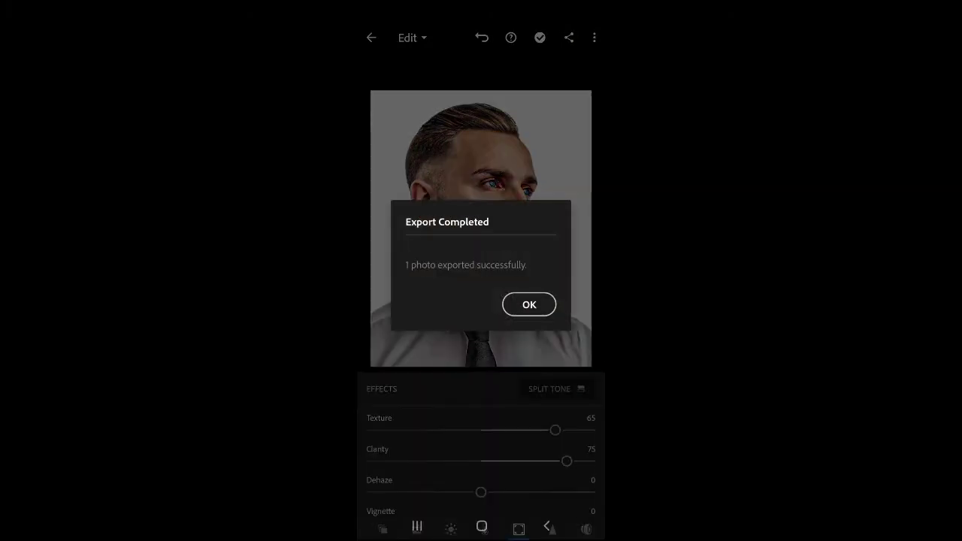
left_click(530, 304)
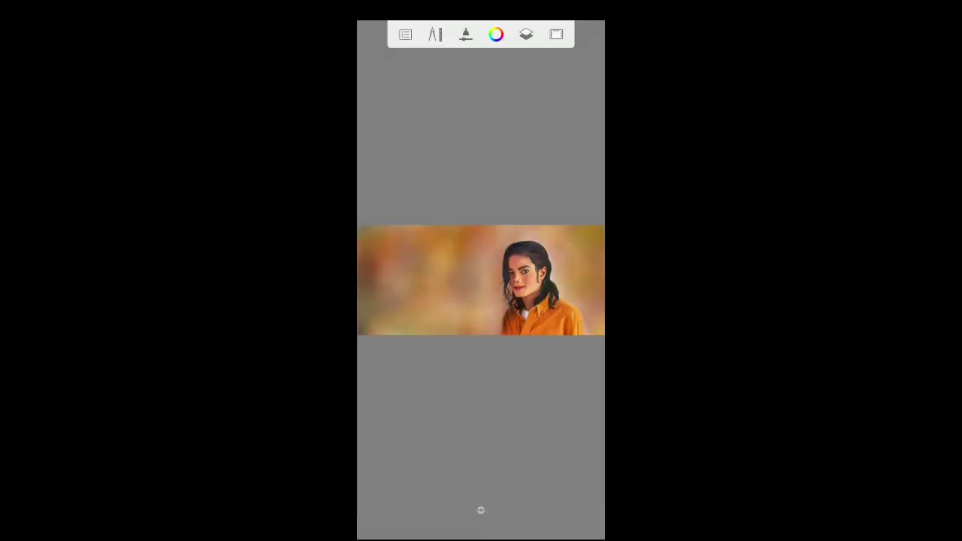
- Create a new blank sketch at screen size
left_click(481, 525)
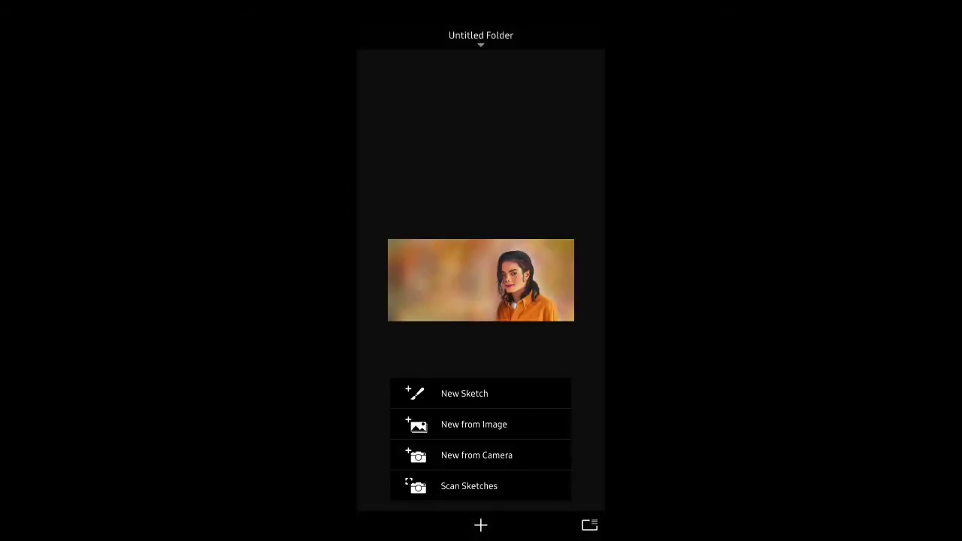
left_click(464, 393)
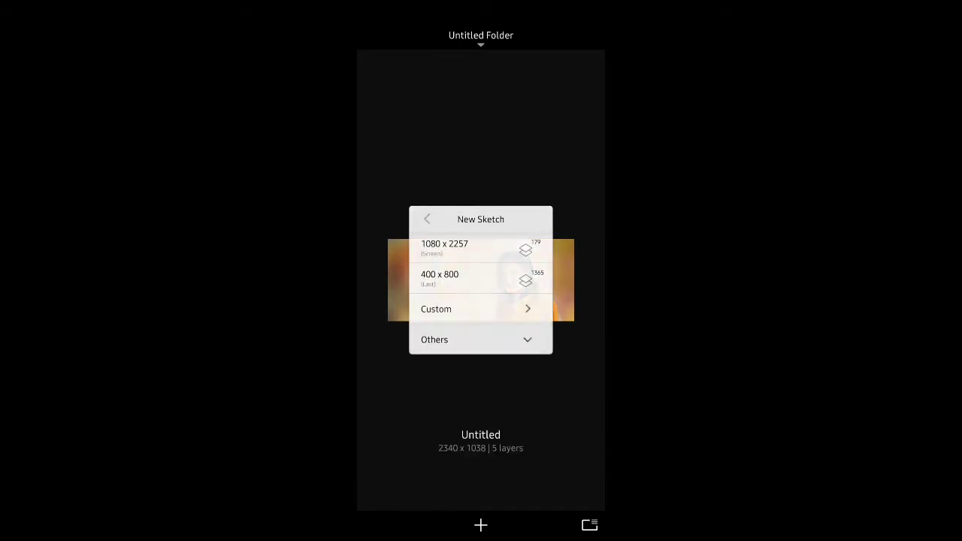
left_click(472, 249)
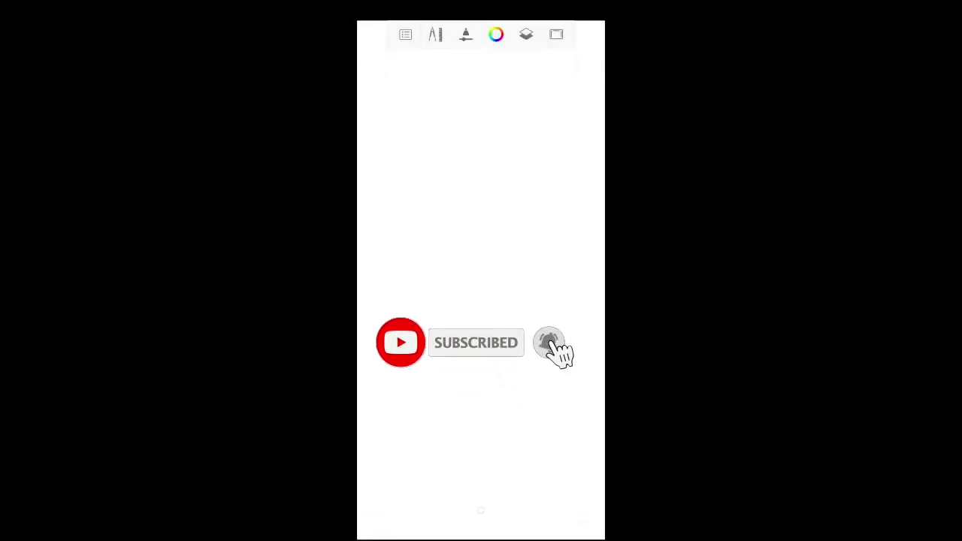
- Import the edited portrait onto the canvas and confirm its placement
left_click(435, 34)
left_click(477, 154)
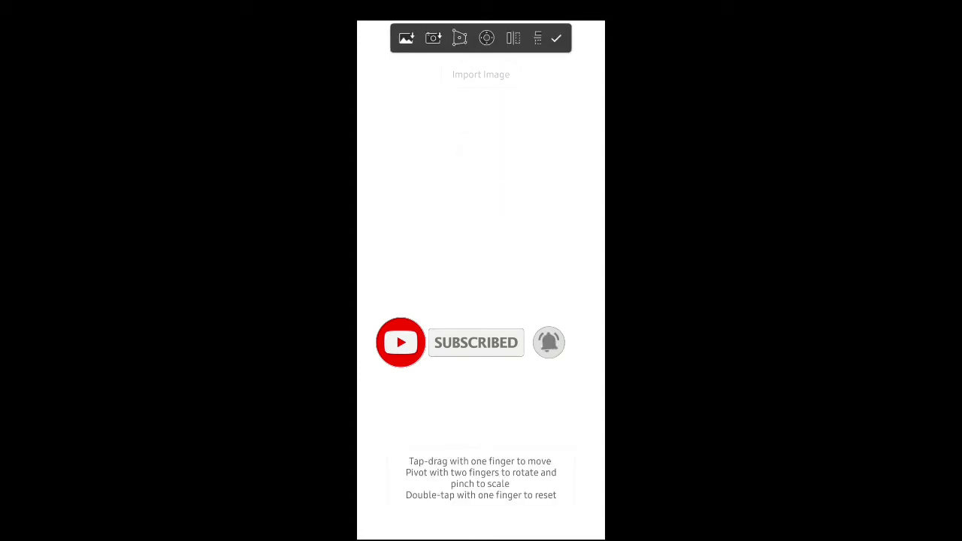
left_click(481, 508)
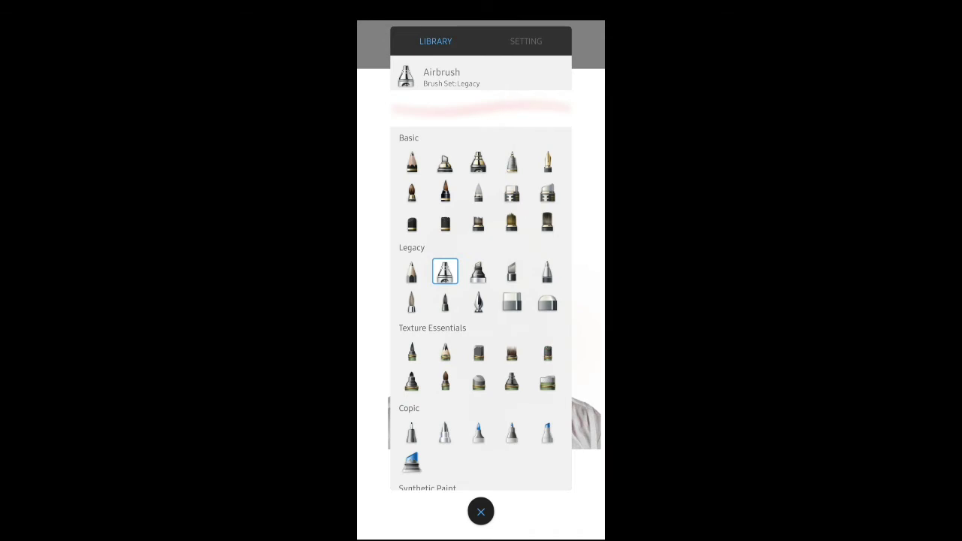
- Select Smudge Flat Brush 3 from the Smudge section of the Brush Library
scroll(481, 308, "down", 5)
scroll(481, 308, "down", 3)
scroll(481, 308, "down", 5)
scroll(481, 308, "down", 3)
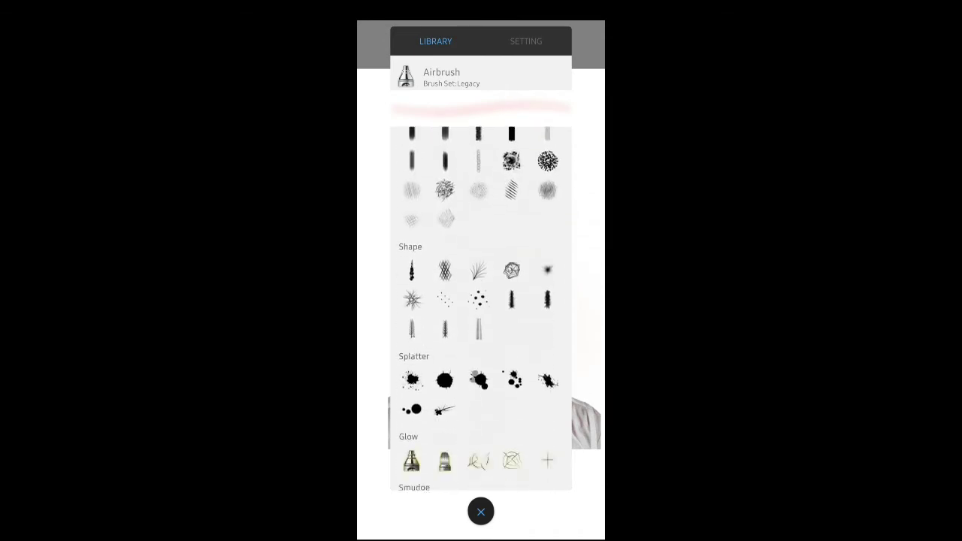
scroll(481, 308, "down", 5)
left_click(445, 275)
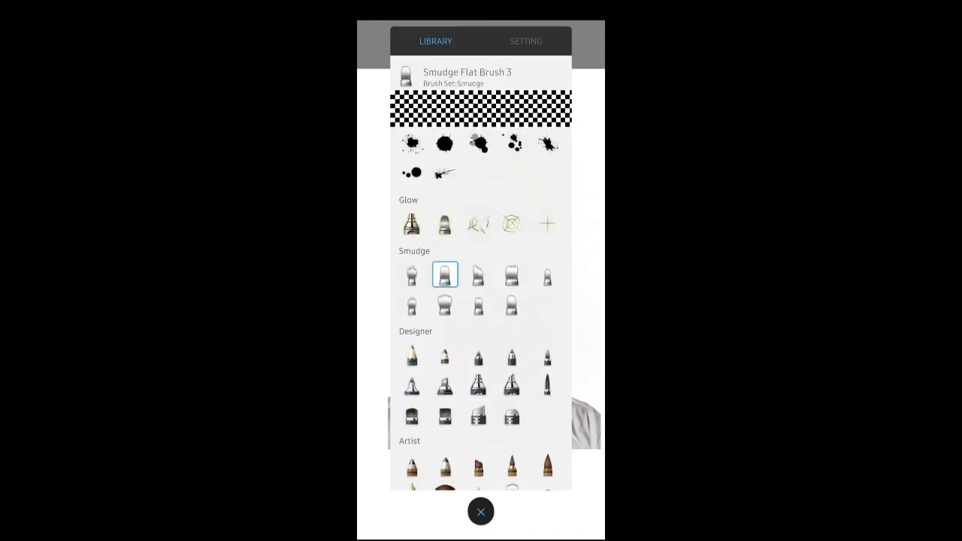
- Set the smudge brush to Size 15.4, Flow 7% and Strength 12%
left_click(527, 41)
mouse_move(400, 223)
left_mouse_down()
mouse_move(432, 224)
mouse_move(422, 223)
left_mouse_up()
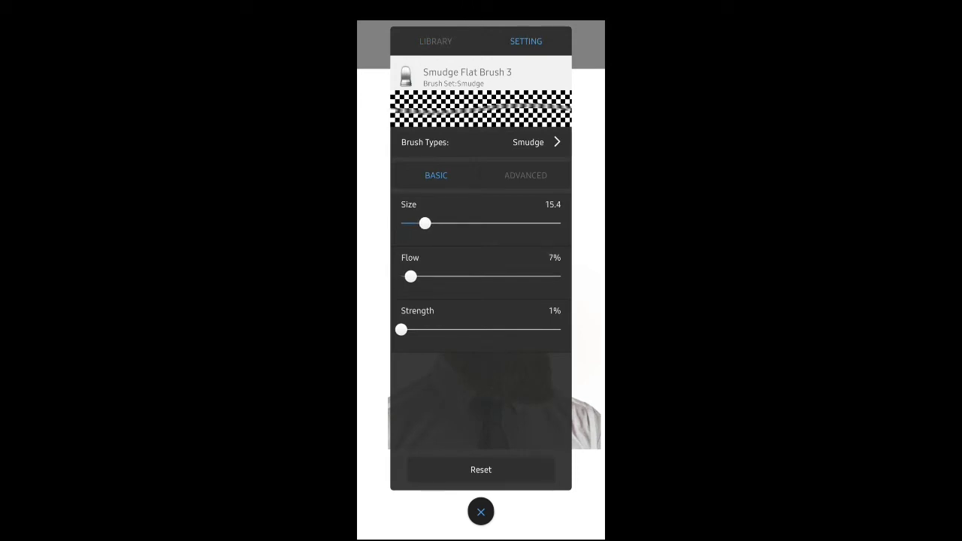
left_click_drag(400, 277, 410, 276)
mouse_move(400, 329)
left_mouse_down()
mouse_move(444, 330)
mouse_move(426, 329)
left_mouse_up()
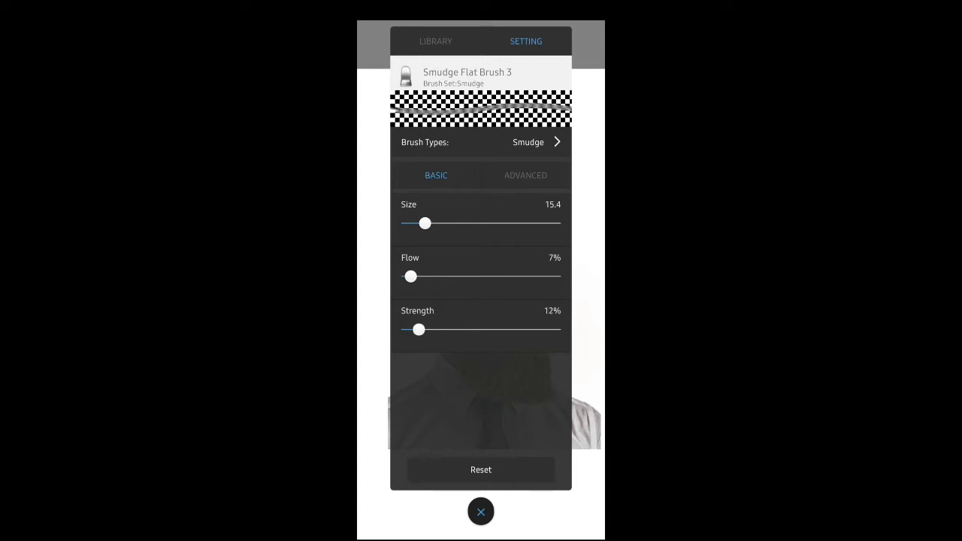
- Back on the portrait, zoom in and smudge the skin below the eye
left_click(481, 512)
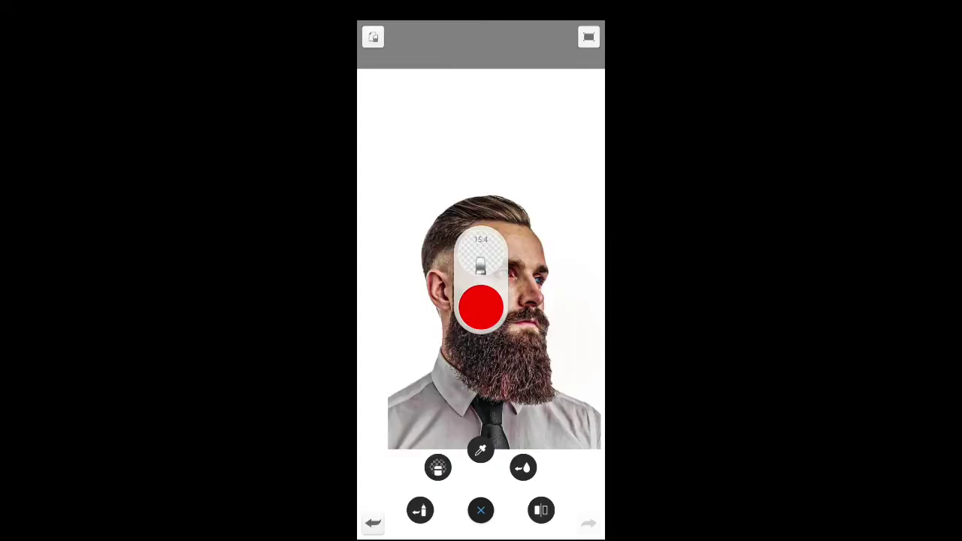
scroll(481, 280, "up", 5)
scroll(481, 280, "up", 5)
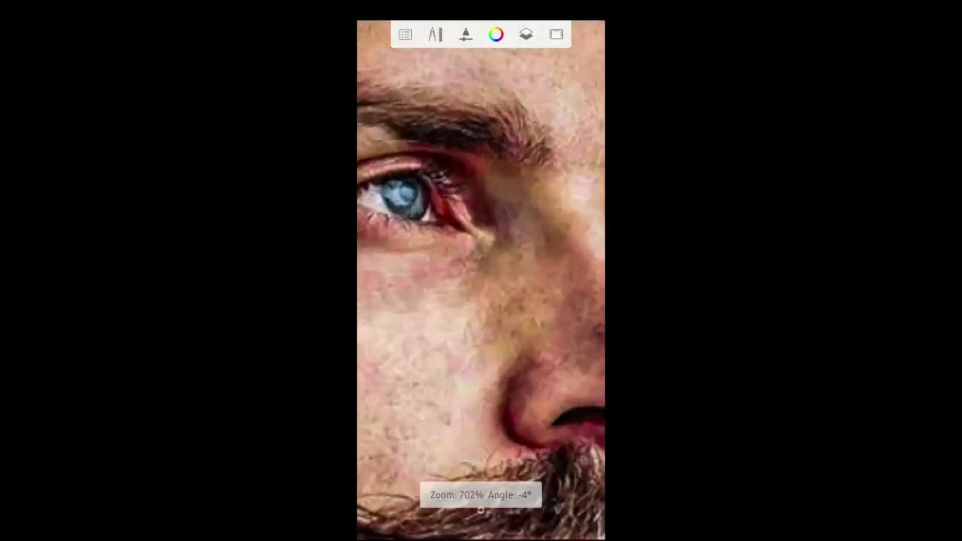
scroll(481, 280, "up", 3)
scroll(481, 279, "down", 1)
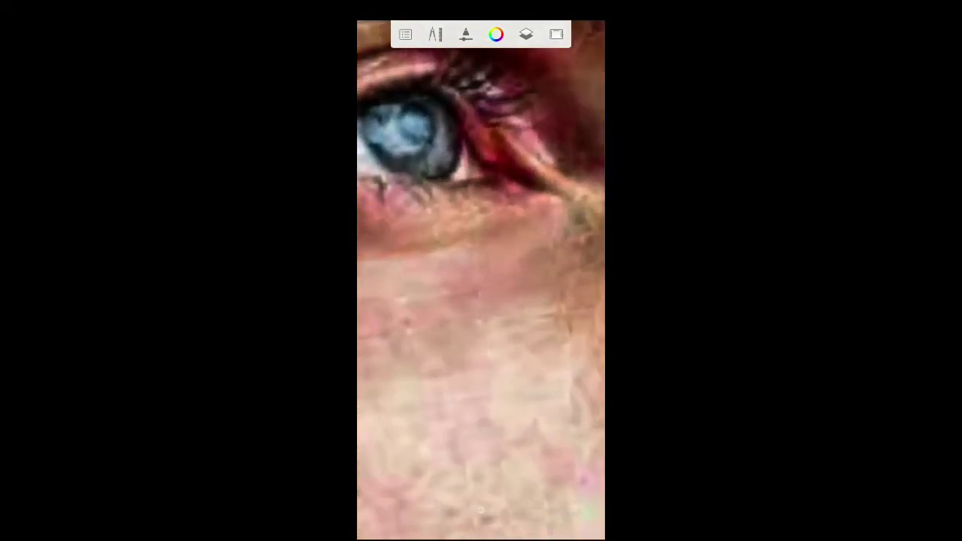
scroll(481, 280, "down", 3)
scroll(481, 279, "up", 3)
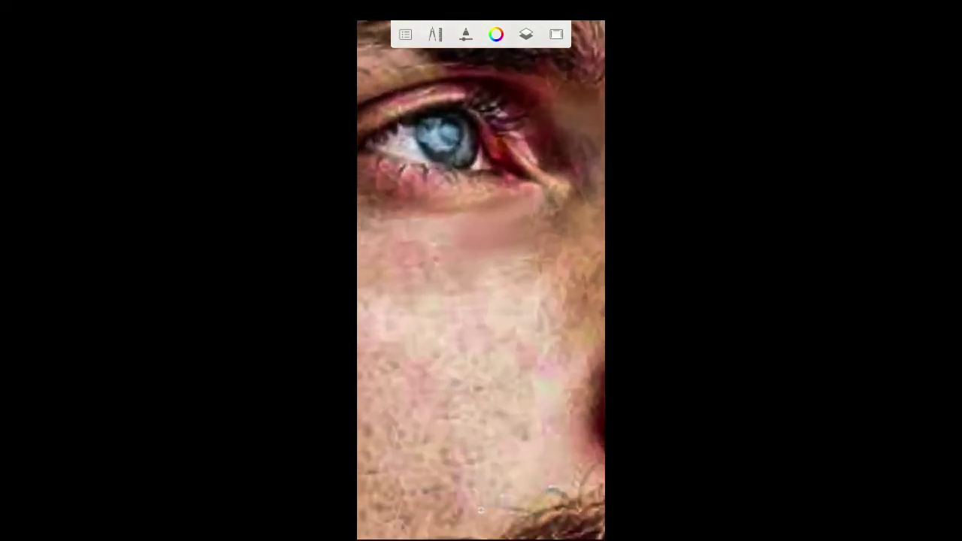
left_click_drag(372, 237, 537, 239)
- Smooth the light stubble patches on the cheek with short smudge strokes
scroll(481, 279, "down", 1)
scroll(481, 280, "up", 3)
scroll(481, 280, "up", 3)
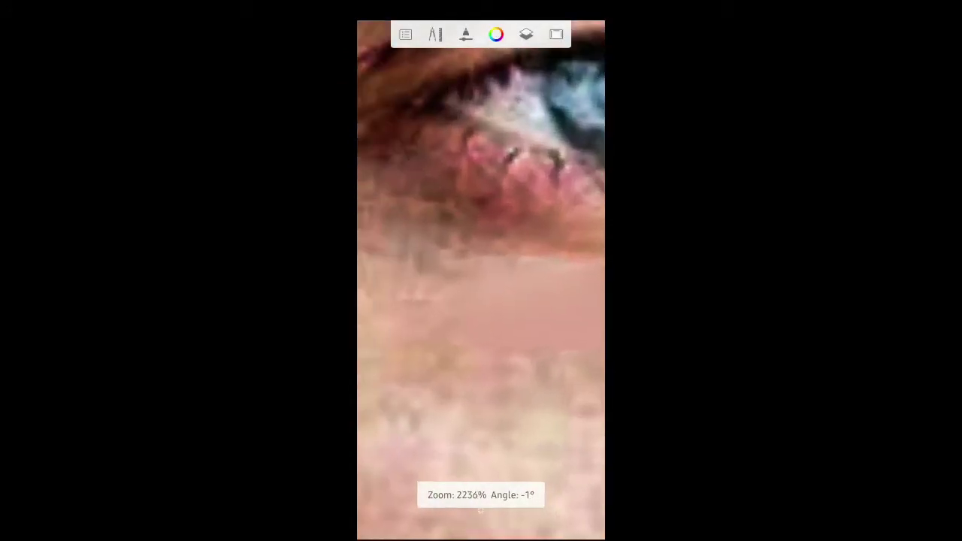
scroll(481, 280, "down", 3)
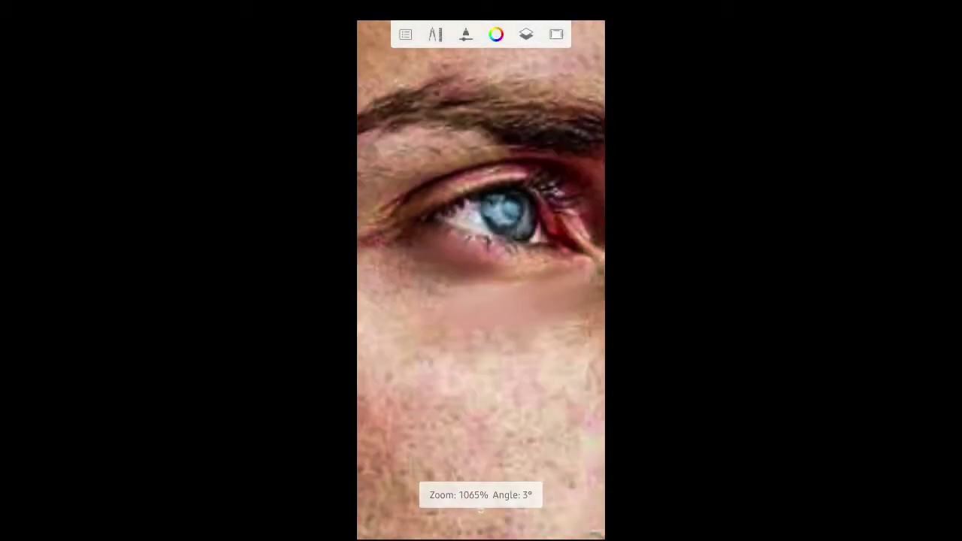
scroll(481, 280, "up", 3)
scroll(481, 280, "down", 5)
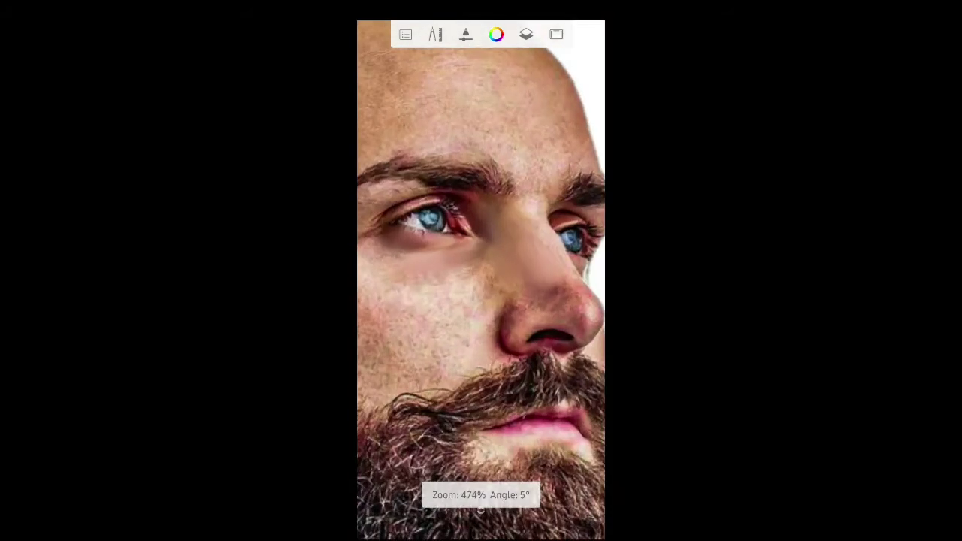
scroll(481, 279, "up", 3)
scroll(481, 280, "up", 2)
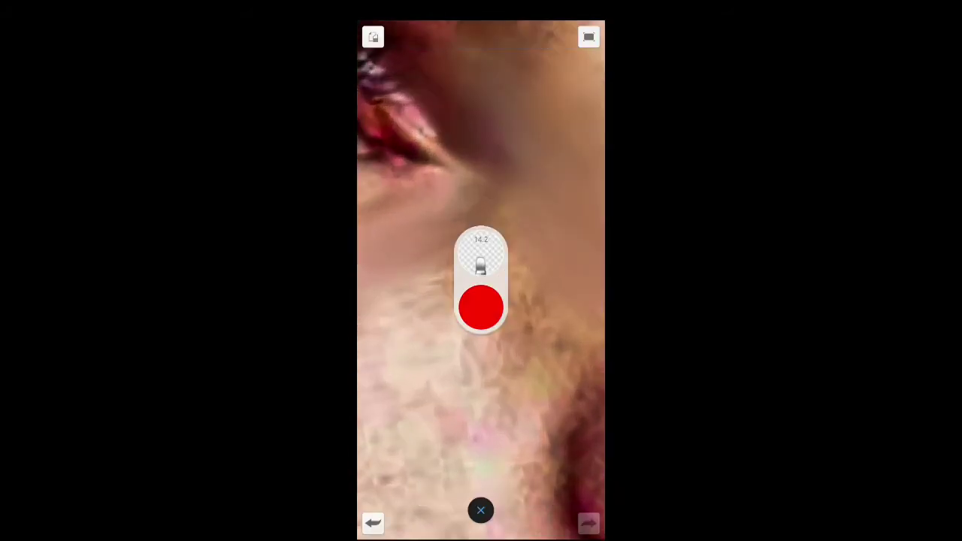
left_click(481, 511)
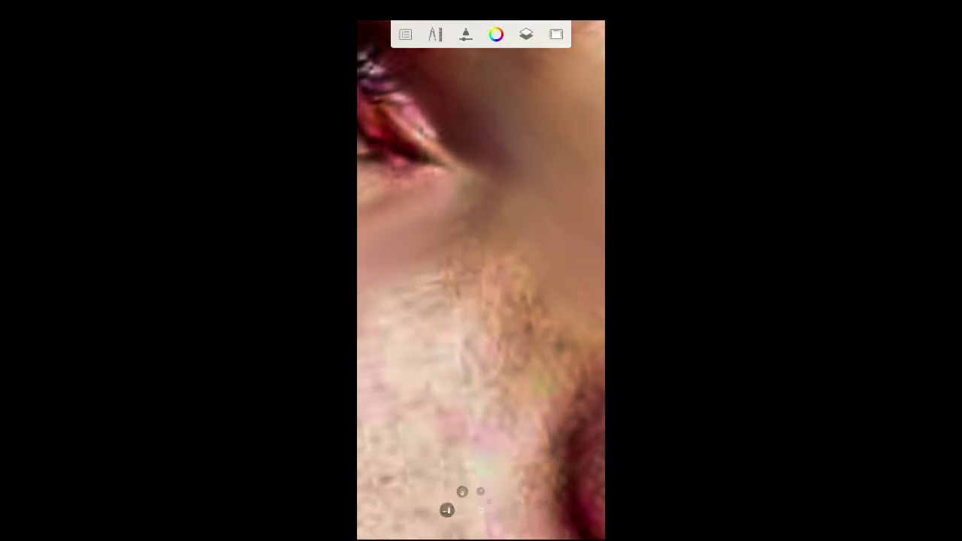
mouse_move(451, 252)
left_mouse_down()
mouse_move(406, 305)
mouse_move(504, 319)
left_mouse_up()
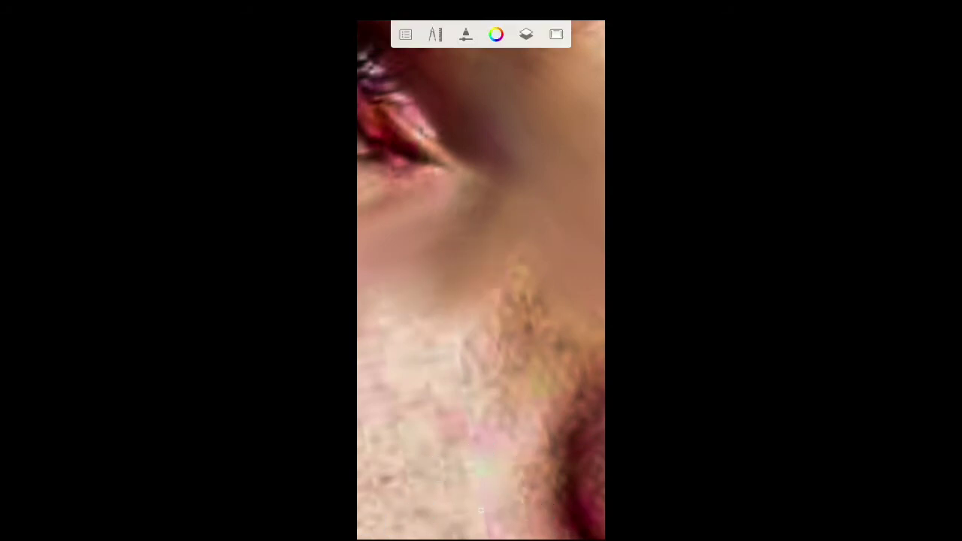
left_click_drag(511, 278, 459, 327)
mouse_move(526, 259)
left_mouse_down()
mouse_move(485, 338)
mouse_move(485, 364)
mouse_move(512, 372)
left_mouse_up()
- Blend the light stubble patch left of the nose
scroll(481, 279, "down", 2)
scroll(481, 280, "up", 2)
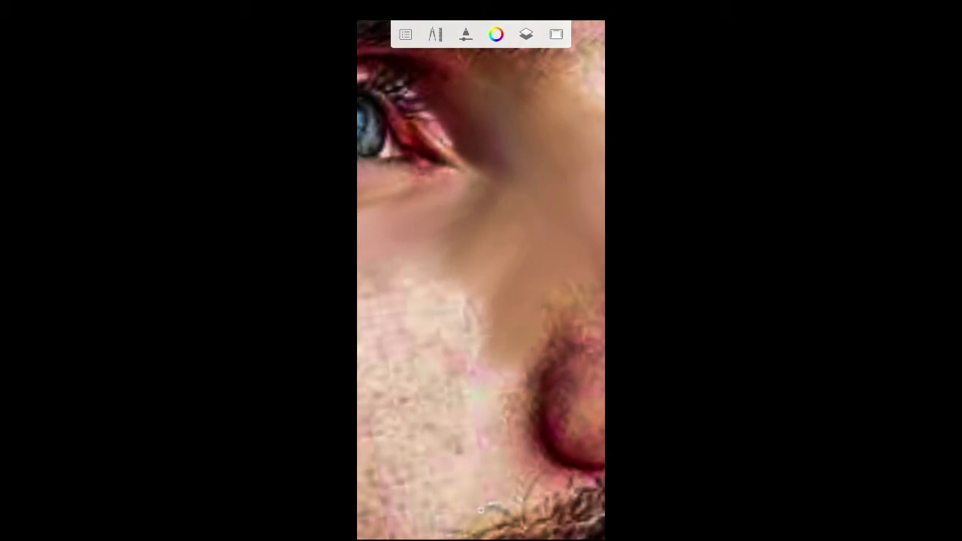
mouse_move(489, 305)
left_mouse_down()
mouse_move(447, 345)
mouse_move(414, 339)
left_mouse_up()
left_click_drag(466, 260, 409, 304)
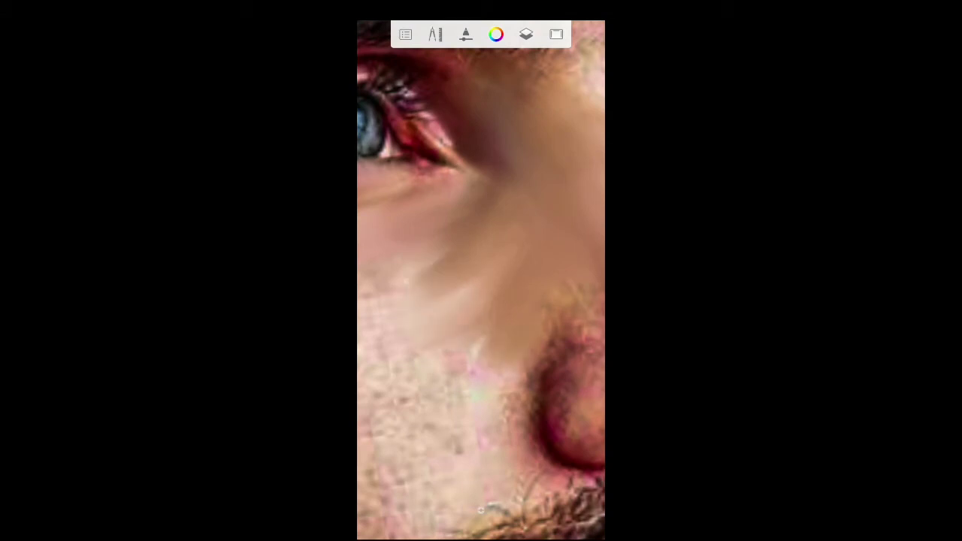
- Smooth the cheek below the eye and two more cheek areas into even skin
scroll(481, 280, "down", 3)
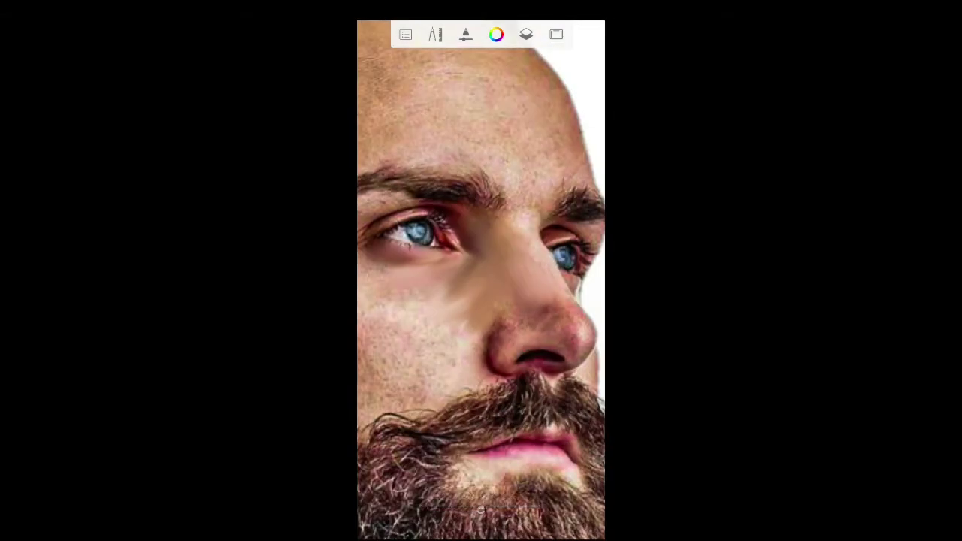
scroll(481, 280, "down", 1)
scroll(481, 280, "up", 3)
scroll(481, 279, "up", 2)
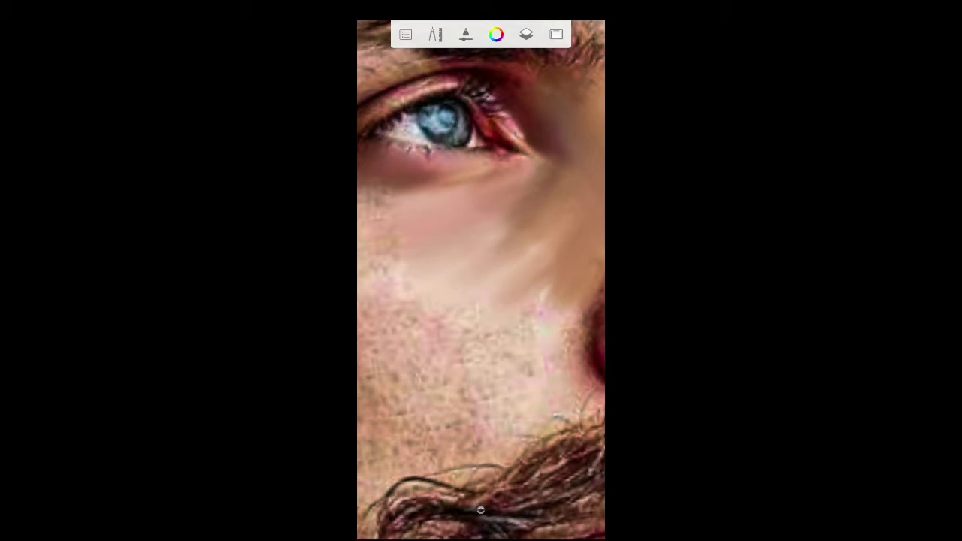
scroll(480, 511, "down", 1)
scroll(481, 511, "down", 2)
scroll(481, 511, "up", 2)
scroll(480, 510, "up", 1)
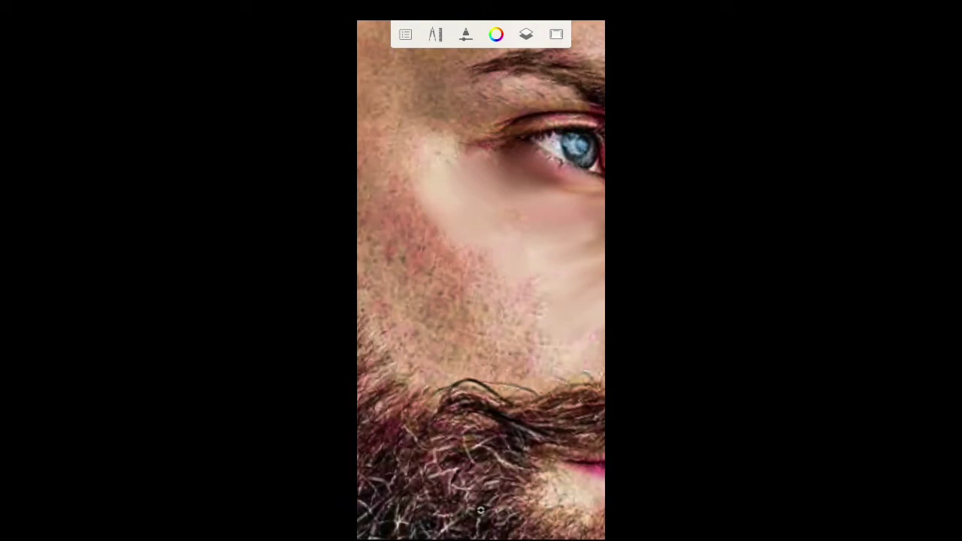
left_click_drag(417, 210, 443, 263)
mouse_move(387, 181)
left_mouse_down()
mouse_move(414, 234)
mouse_move(478, 301)
left_mouse_up()
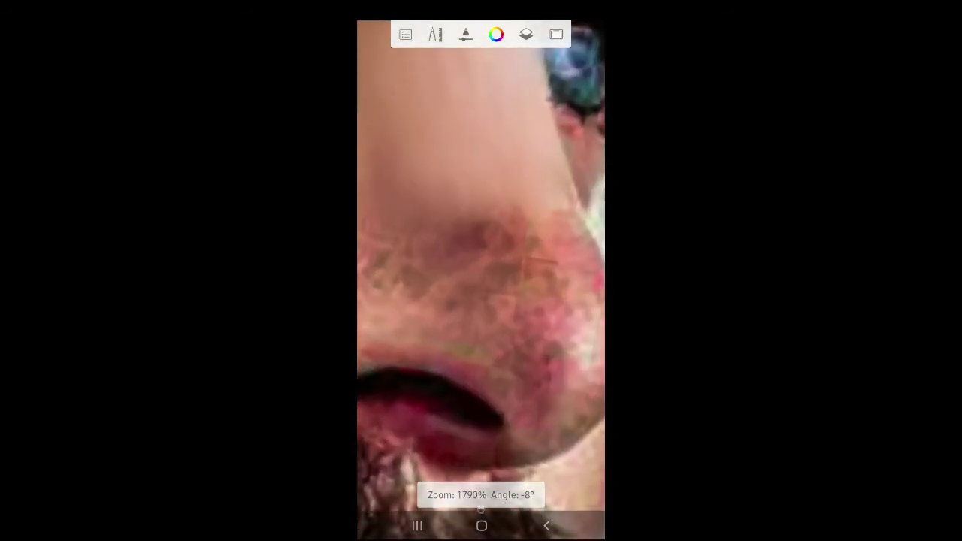
- Shrink the brush, zoom to the nostril, and soften the red spot along the nose edge
left_click_drag(481, 259, 463, 259)
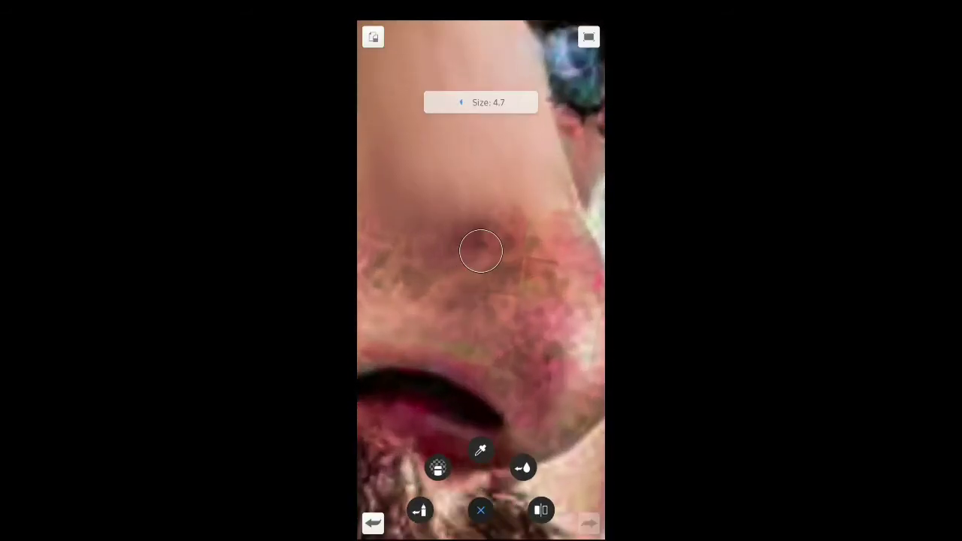
left_click(481, 511)
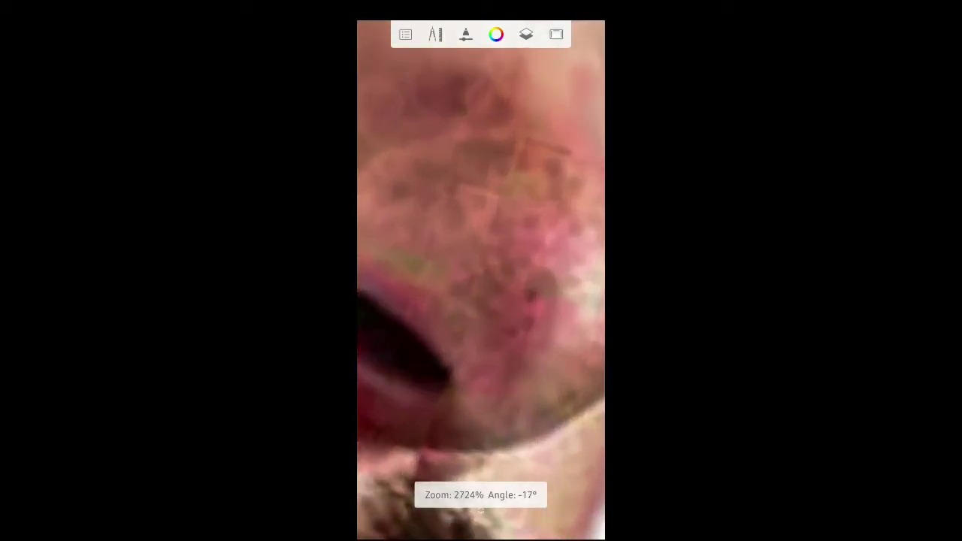
mouse_move(481, 338)
left_mouse_down()
mouse_move(481, 279)
mouse_move(466, 289)
left_mouse_up()
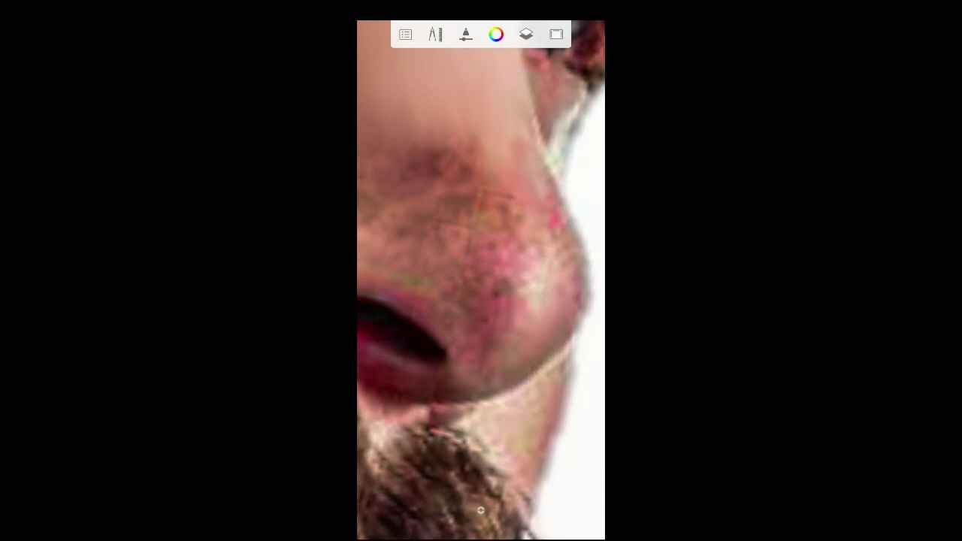
left_click_drag(552, 218, 572, 270)
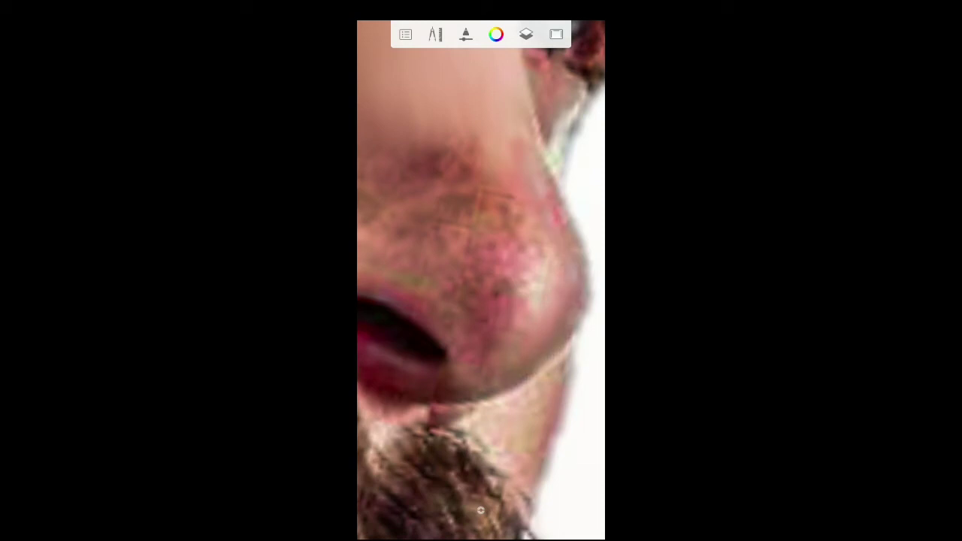
- Blend the shading beside the nostril above the mustache
scroll(480, 300, "down", 5)
scroll(481, 300, "up", 5)
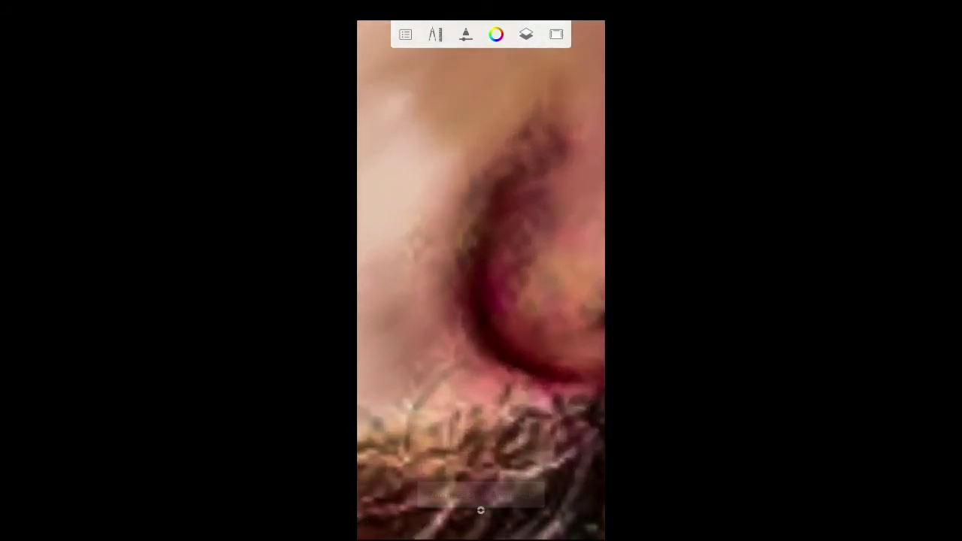
left_click_drag(421, 225, 399, 289)
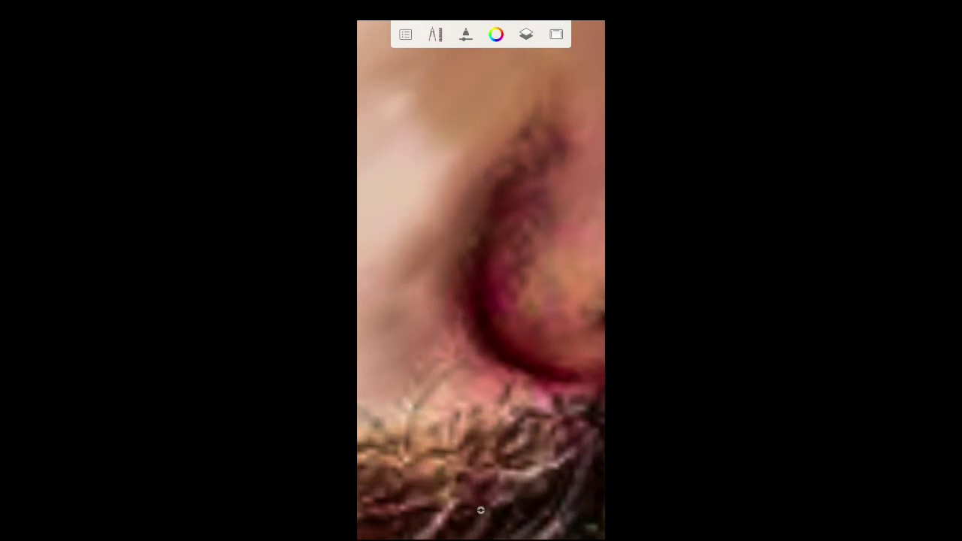
left_click_drag(439, 187, 417, 225)
- Zoom into the lips and shrink the smudge brush to size 2.3
scroll(480, 301, "down", 5)
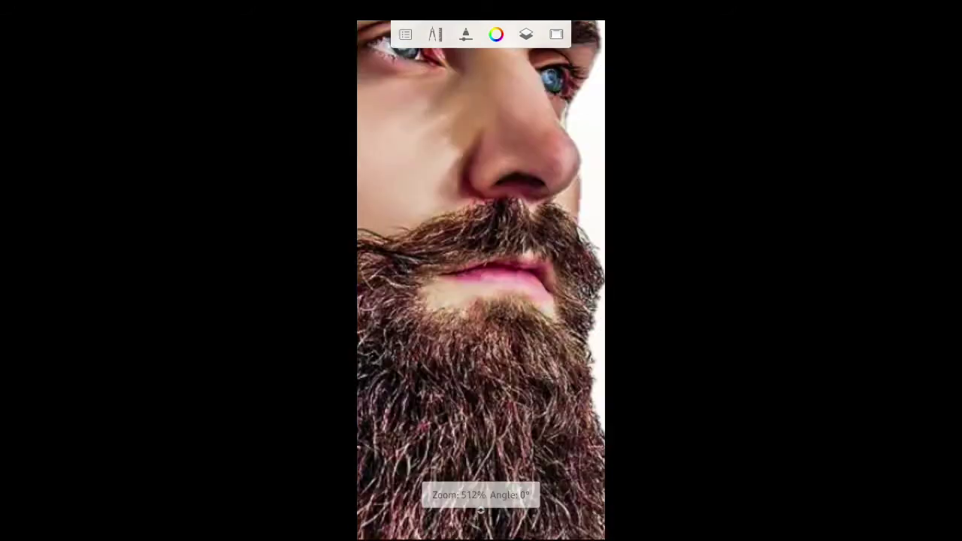
scroll(481, 301, "up", 3)
scroll(480, 300, "up", 2)
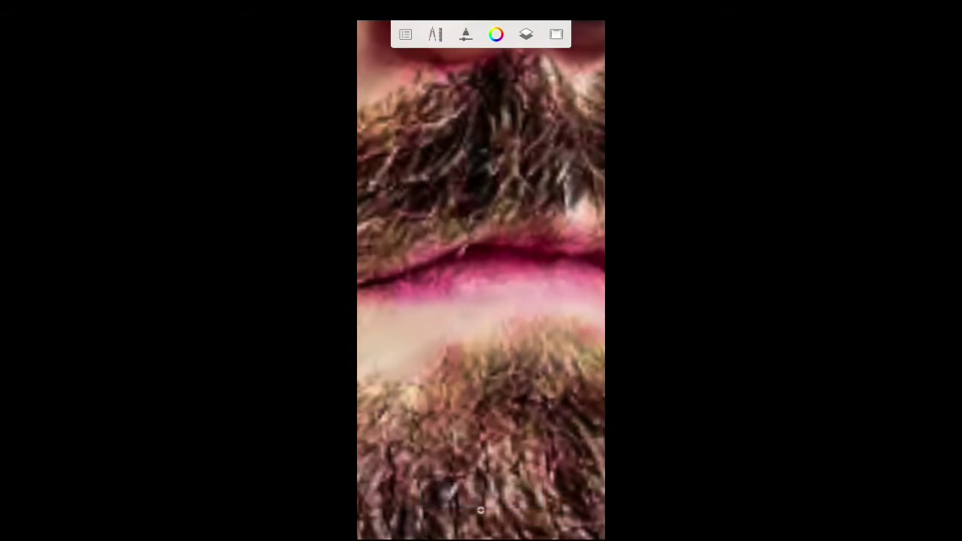
left_click_drag(481, 305, 496, 305)
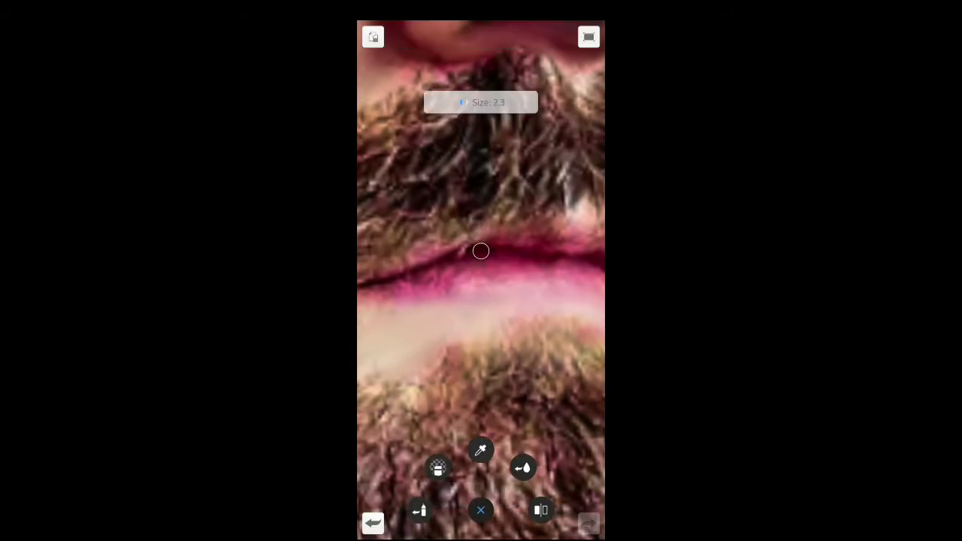
scroll(481, 300, "up", 3)
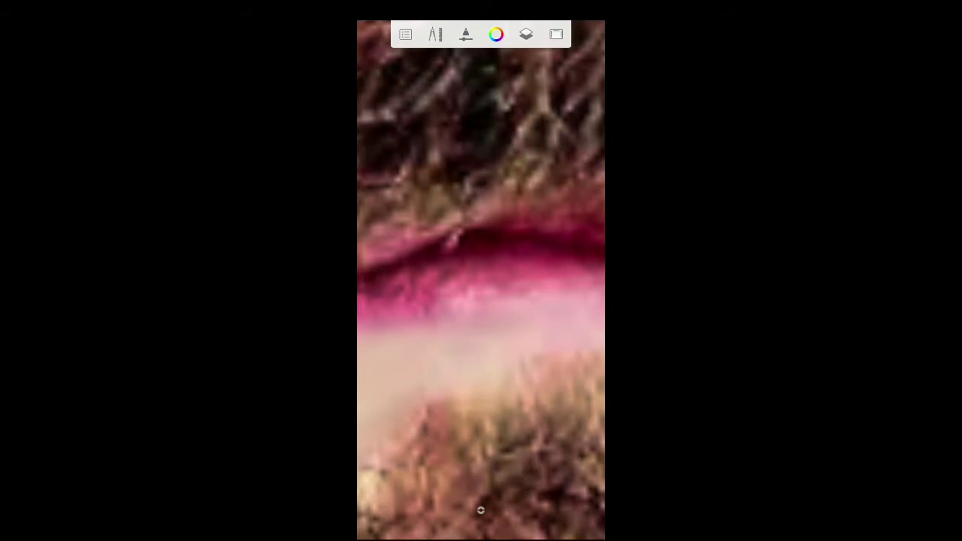
left_click(480, 510)
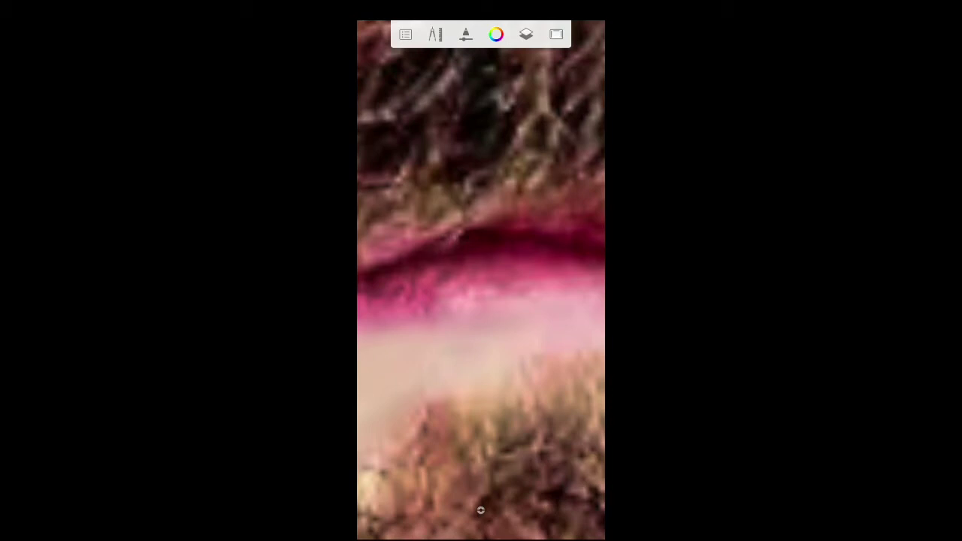
scroll(481, 281, "down", 10)
- Zoom in beside the beard and set the smudge brush size to about 3.0
scroll(451, 263, "up", 3)
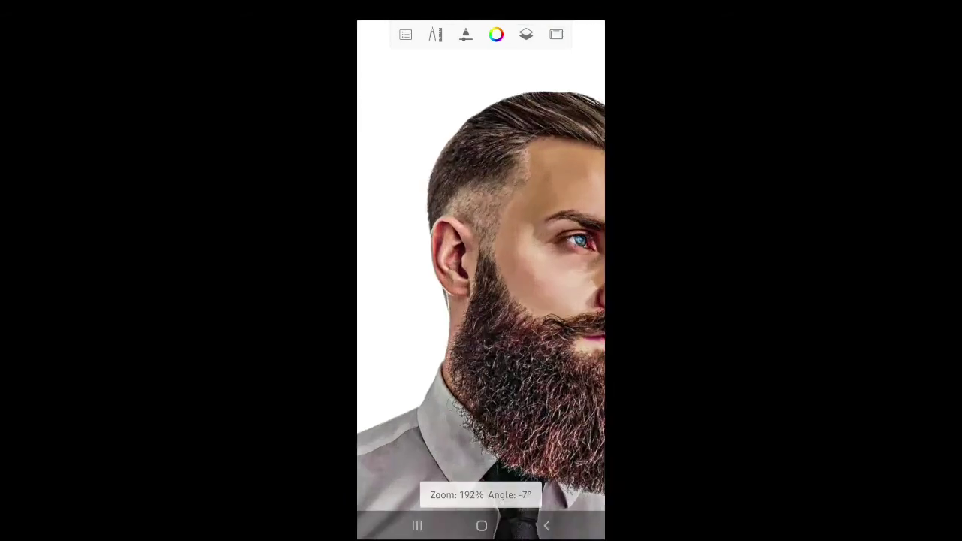
scroll(451, 263, "up", 3)
scroll(451, 263, "up", 3)
scroll(451, 263, "up", 2)
scroll(481, 281, "up", 1)
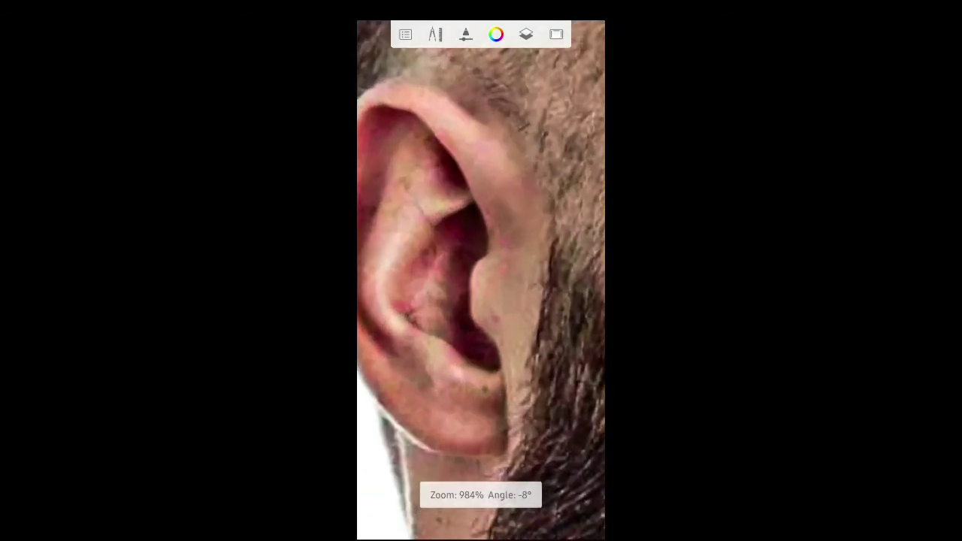
scroll(481, 280, "down", 2)
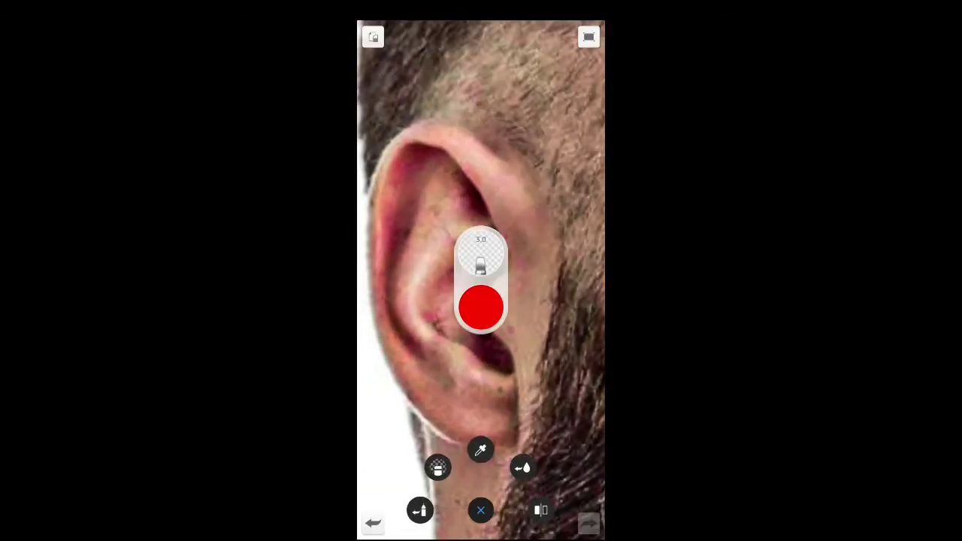
left_click_drag(481, 252, 481, 248)
left_click(481, 511)
- Enlarge the brush slightly and blend the skin into the beard edge near the ear
scroll(481, 280, "up", 5)
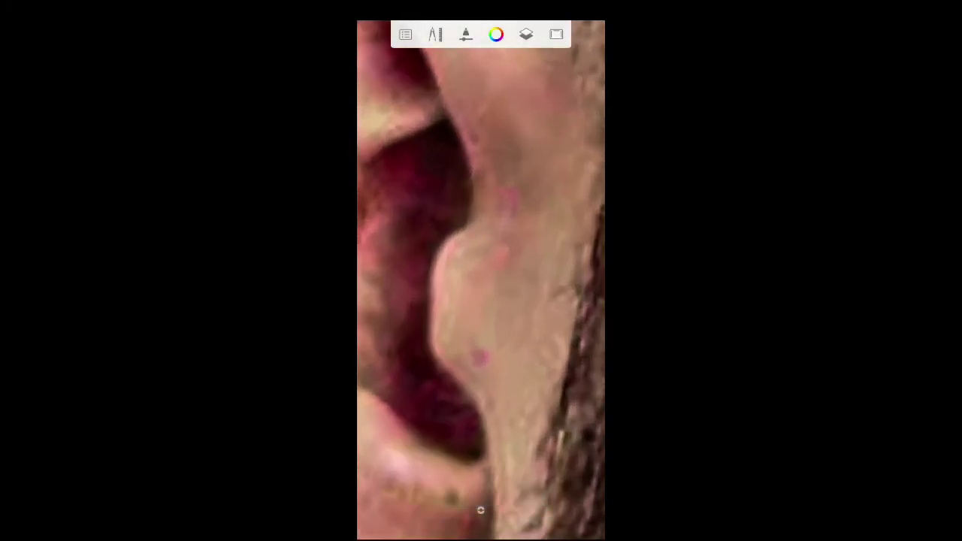
left_click(481, 510)
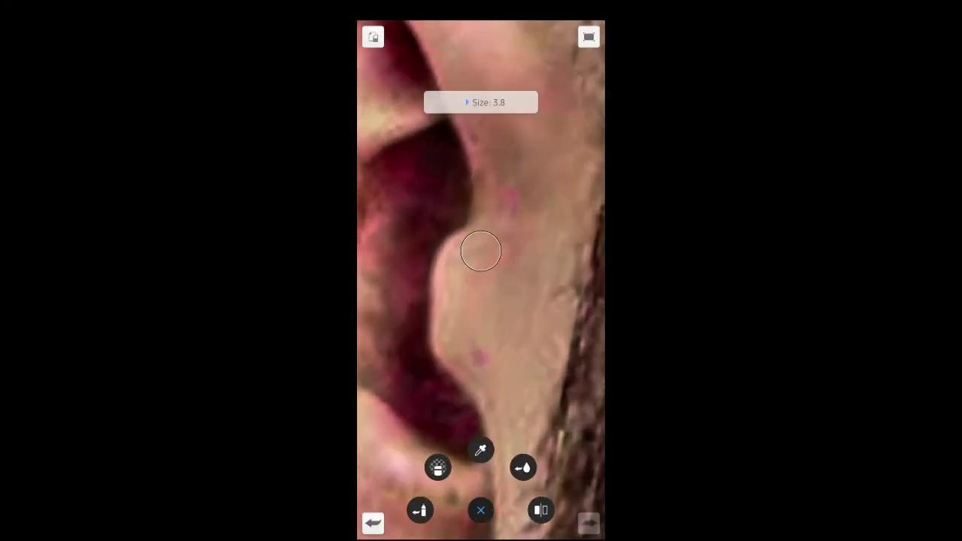
left_click_drag(481, 251, 493, 251)
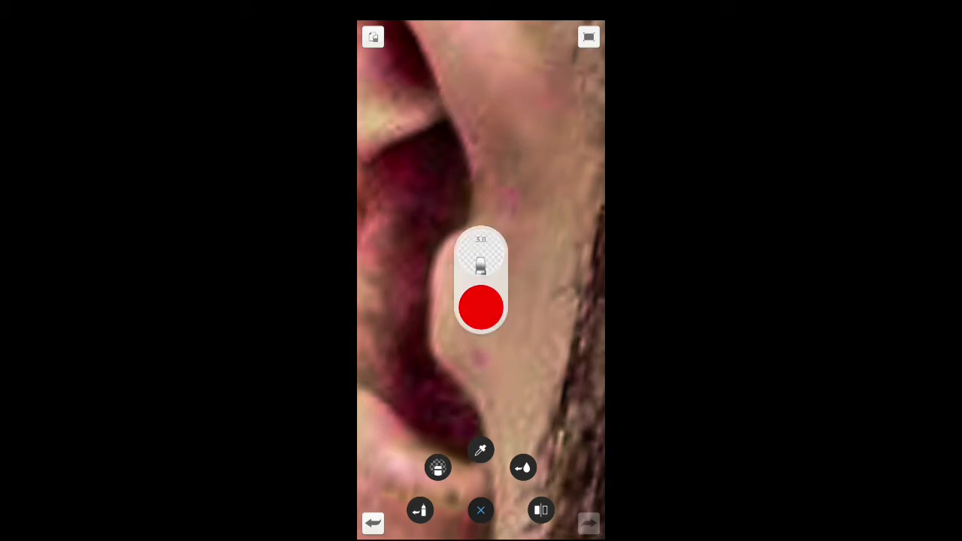
left_click(480, 510)
scroll(481, 278, "up", 5)
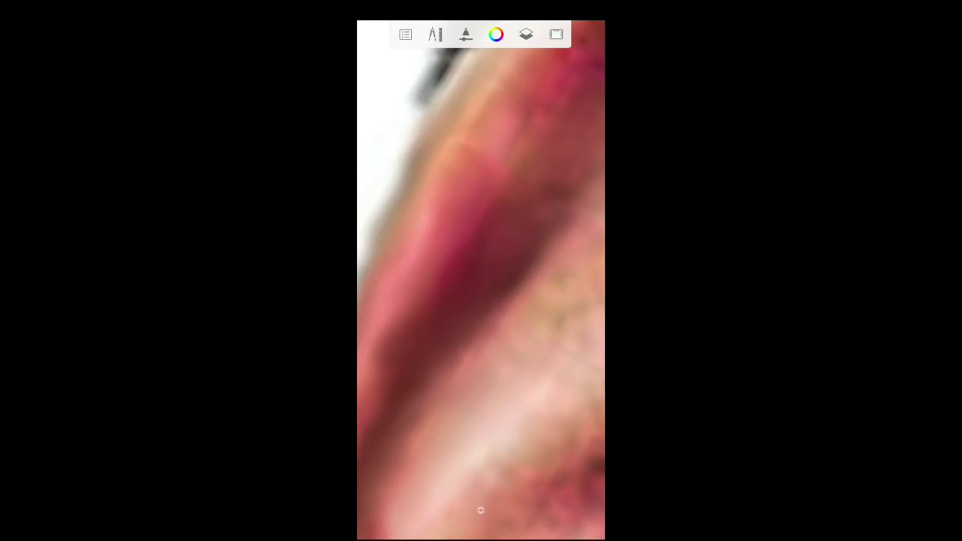
scroll(480, 510, "down", 5)
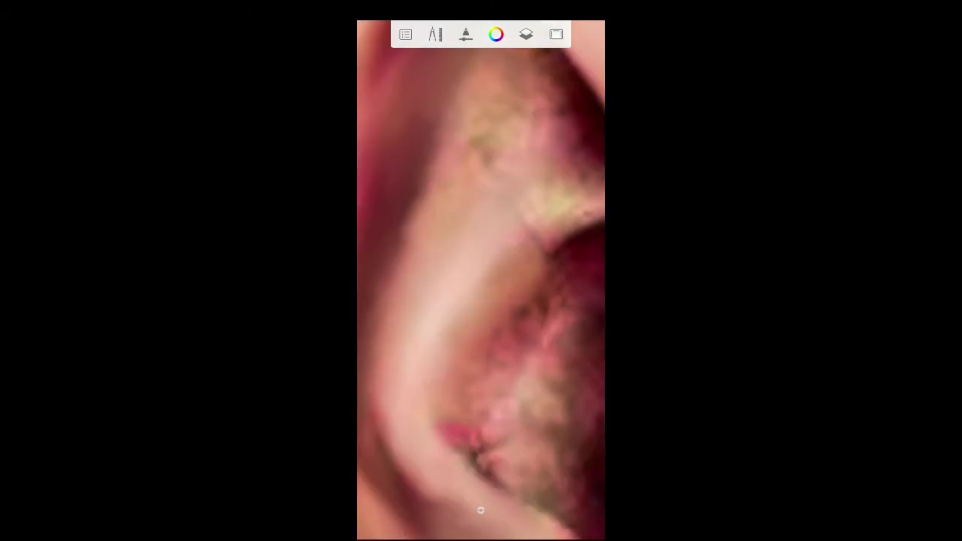
scroll(481, 510, "up", 3)
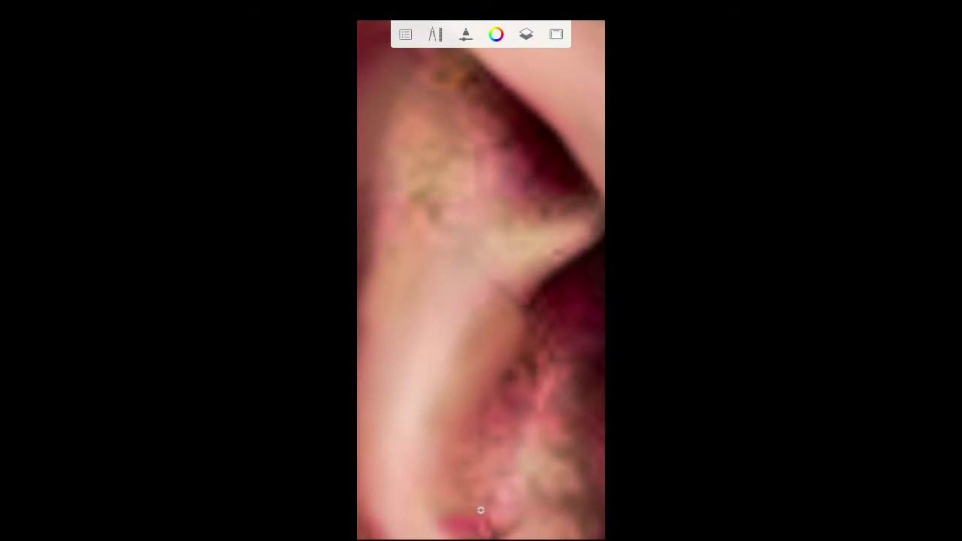
scroll(480, 510, "down", 5)
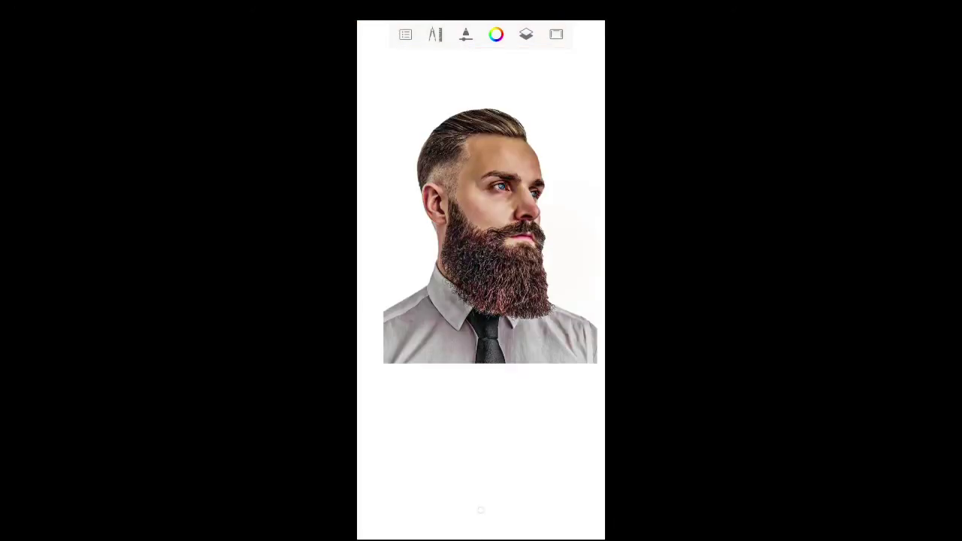
- Zoom onto the tie and smudge its bottom edge down into the white area
scroll(481, 510, "up", 5)
scroll(480, 510, "up", 2)
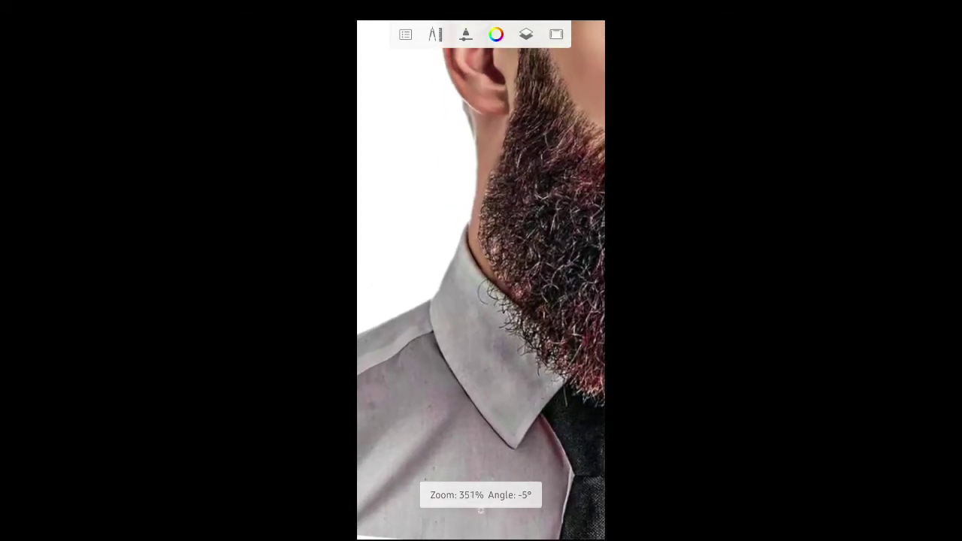
scroll(480, 511, "up", 5)
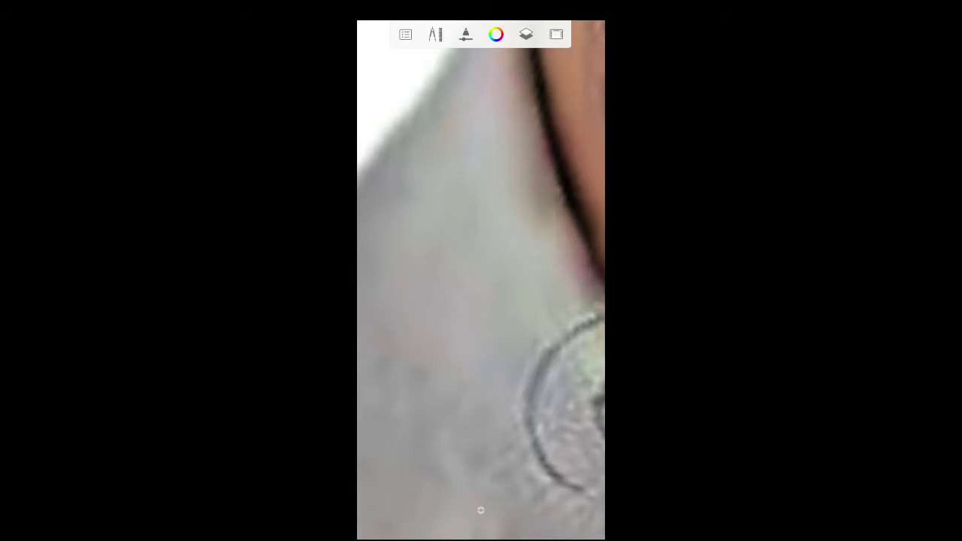
scroll(480, 510, "down", 5)
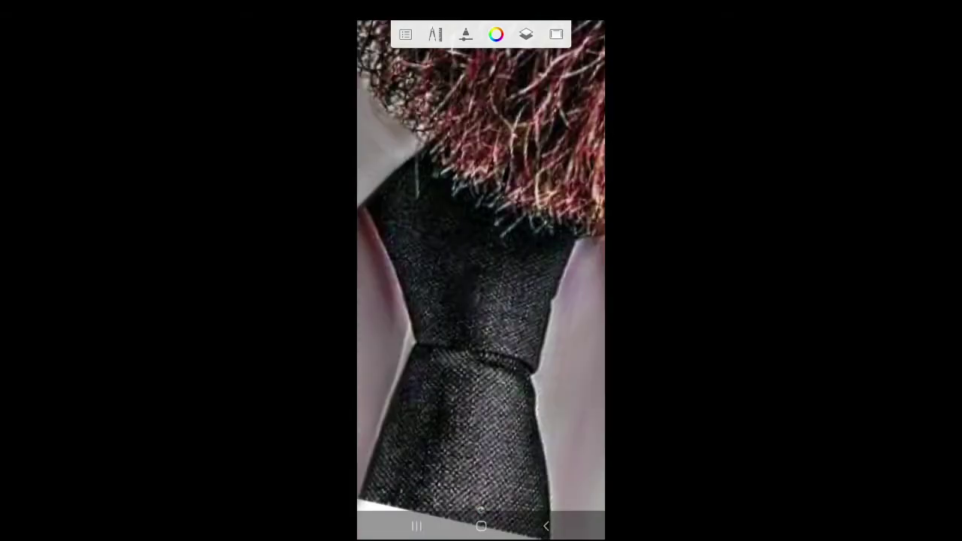
scroll(481, 281, "up", 3)
scroll(481, 280, "up", 2)
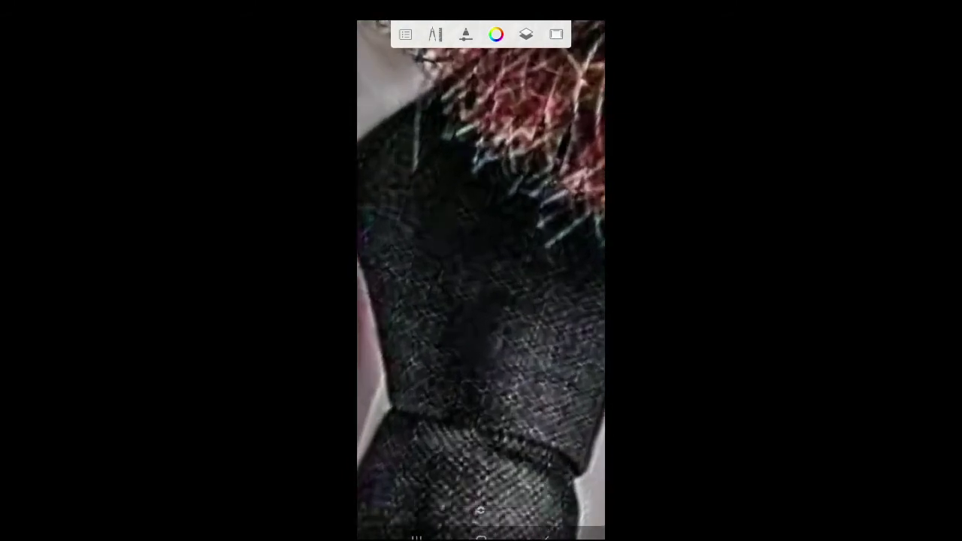
scroll(481, 281, "up", 2)
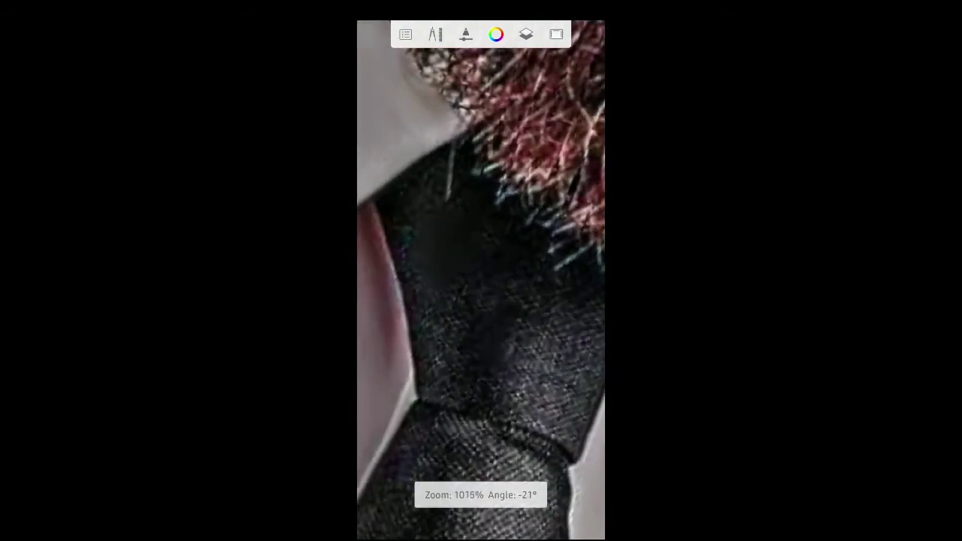
left_click_drag(481, 376, 481, 248)
mouse_move(425, 316)
left_mouse_down()
mouse_move(444, 380)
mouse_move(400, 369)
left_mouse_up()
left_click_drag(395, 319, 397, 376)
- Drag three more dark streaks below the tie, then zoom back out
left_click_drag(433, 335, 455, 387)
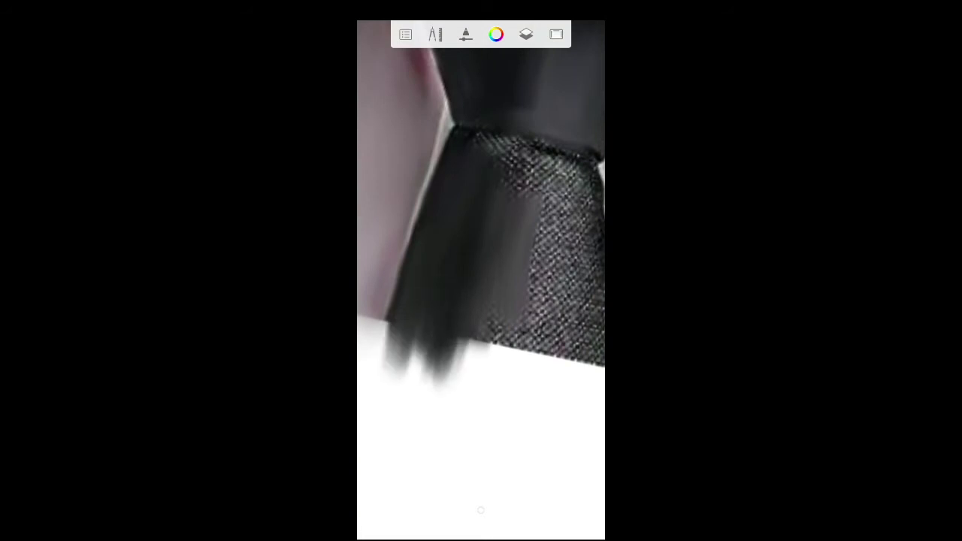
left_click_drag(451, 308, 482, 372)
left_click_drag(474, 320, 496, 379)
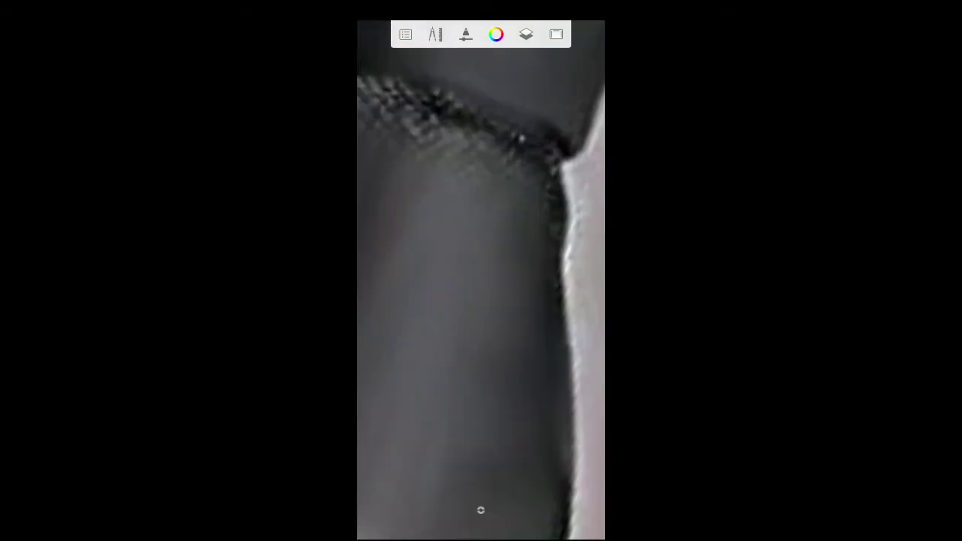
scroll(481, 278, "down", 5)
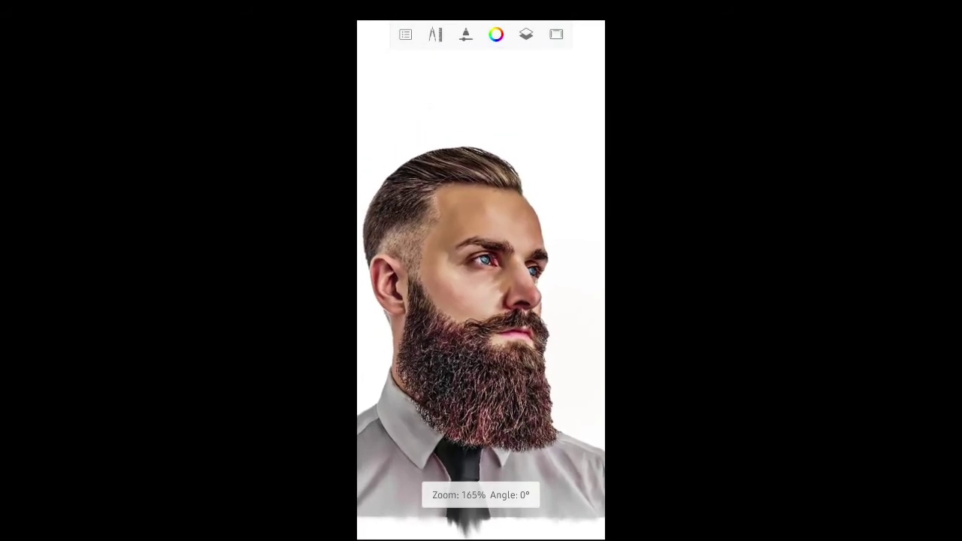
- Select Smudge Web Brush with Size 4.1, Flow 28% and Strength 63%
left_click(436, 466)
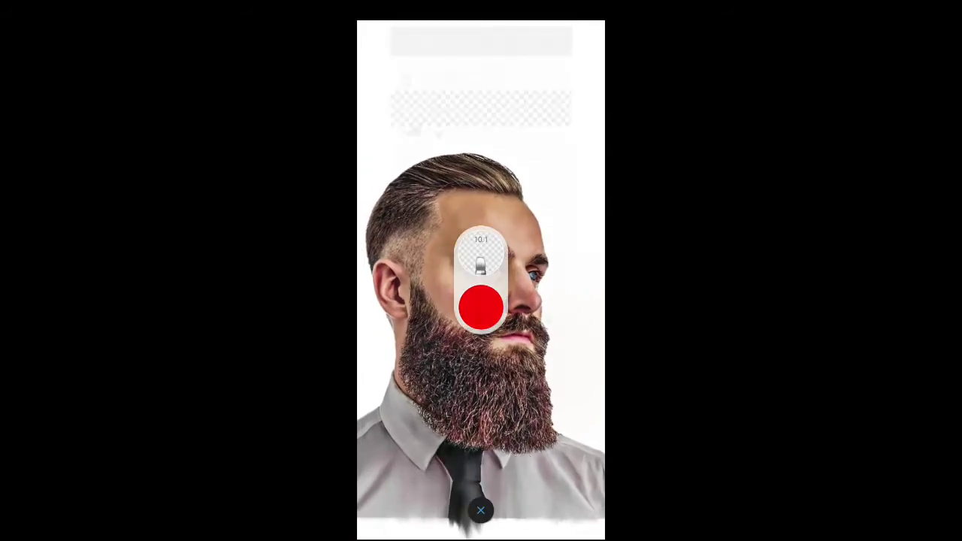
left_click(411, 234)
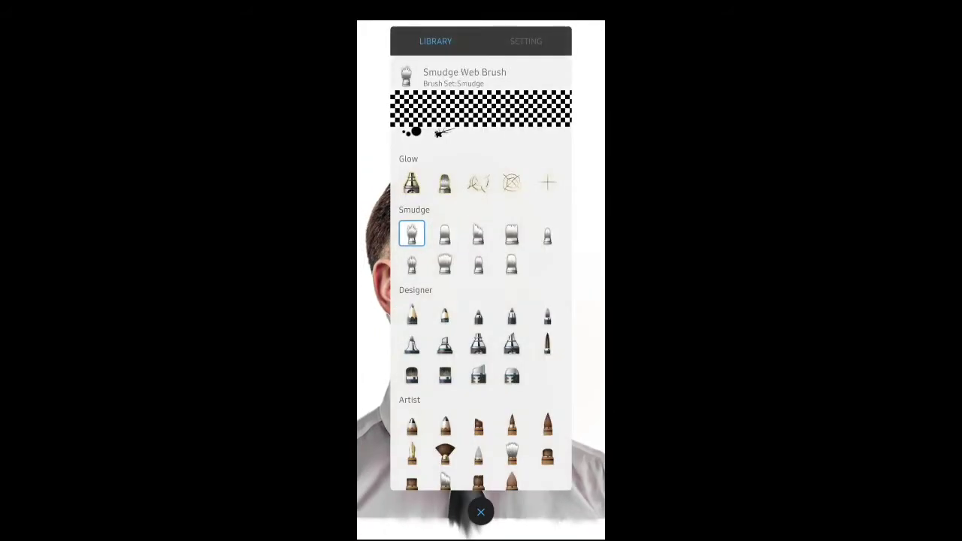
left_click(526, 41)
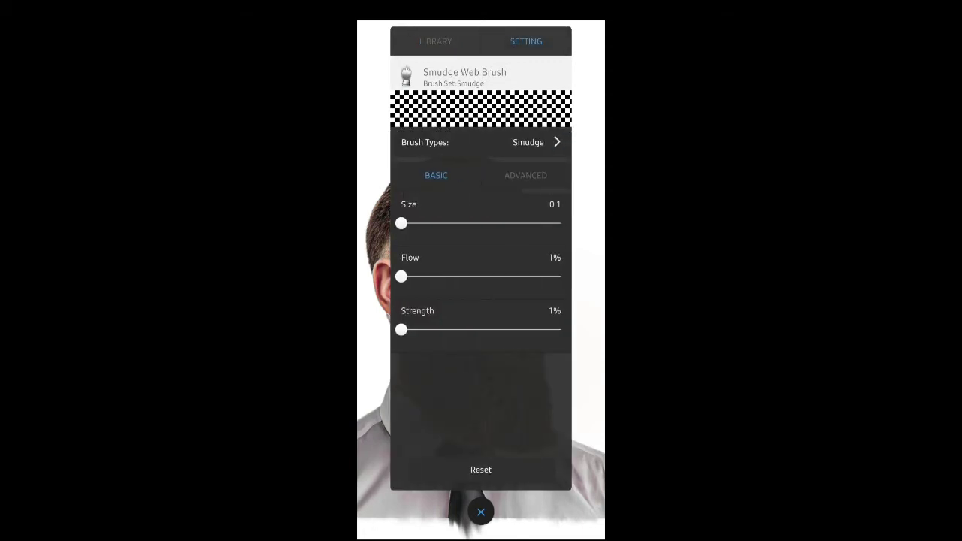
left_click_drag(401, 223, 413, 223)
mouse_move(401, 276)
left_mouse_down()
mouse_move(470, 277)
mouse_move(443, 277)
left_mouse_up()
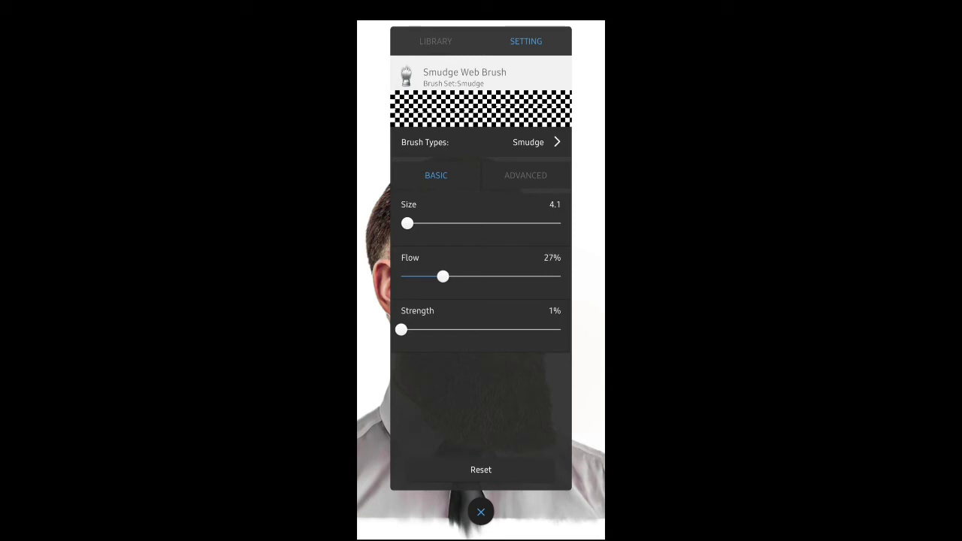
left_click_drag(401, 329, 501, 329)
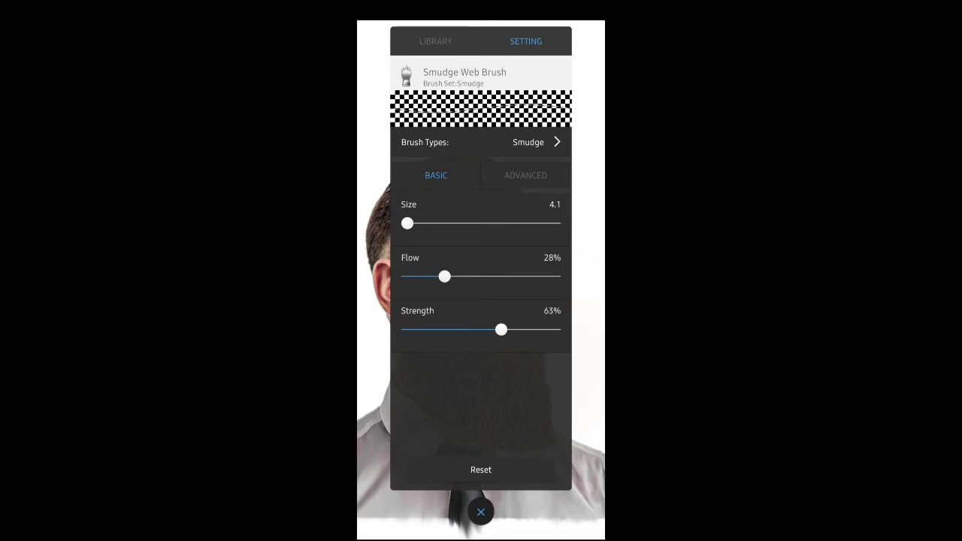
left_click(481, 512)
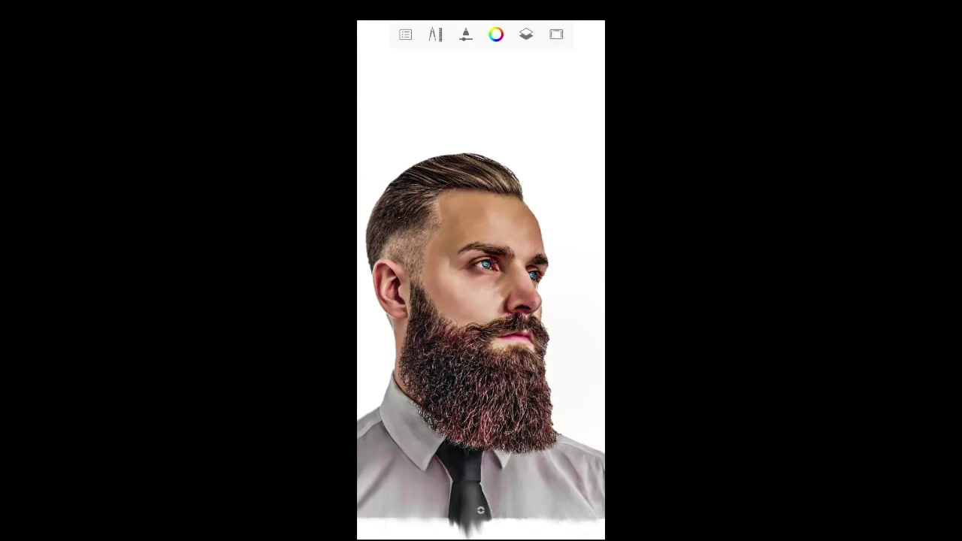
- Zoom in on the hairline and smear a dark hair strand along it
scroll(481, 301, "up", 5)
scroll(481, 301, "up", 5)
scroll(481, 301, "up", 3)
scroll(481, 301, "up", 1)
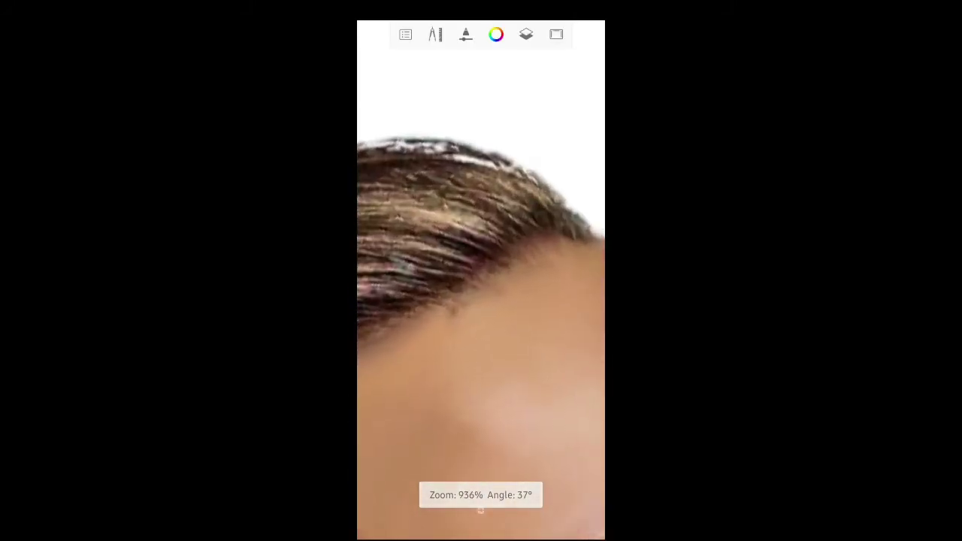
scroll(481, 301, "up", 2)
scroll(481, 300, "up", 3)
scroll(481, 301, "up", 2)
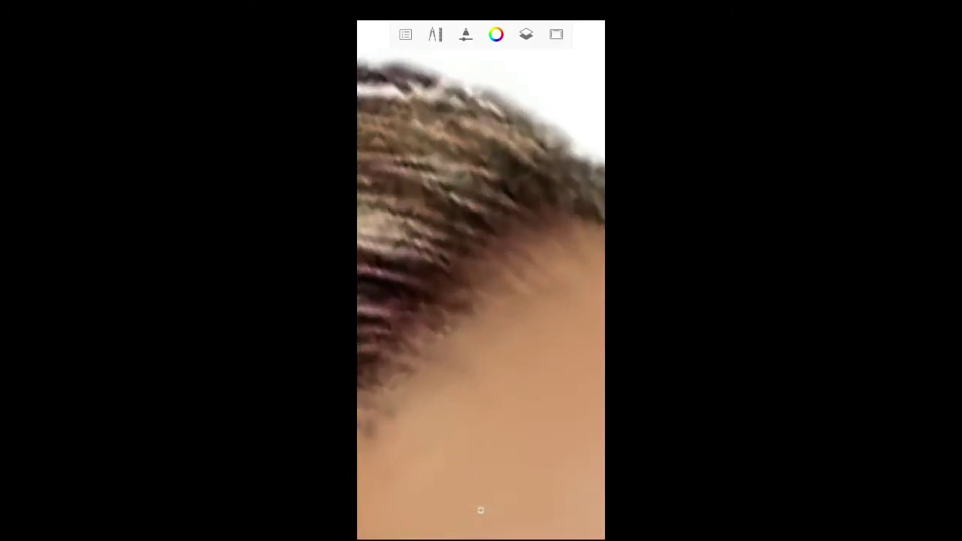
scroll(481, 300, "up", 2)
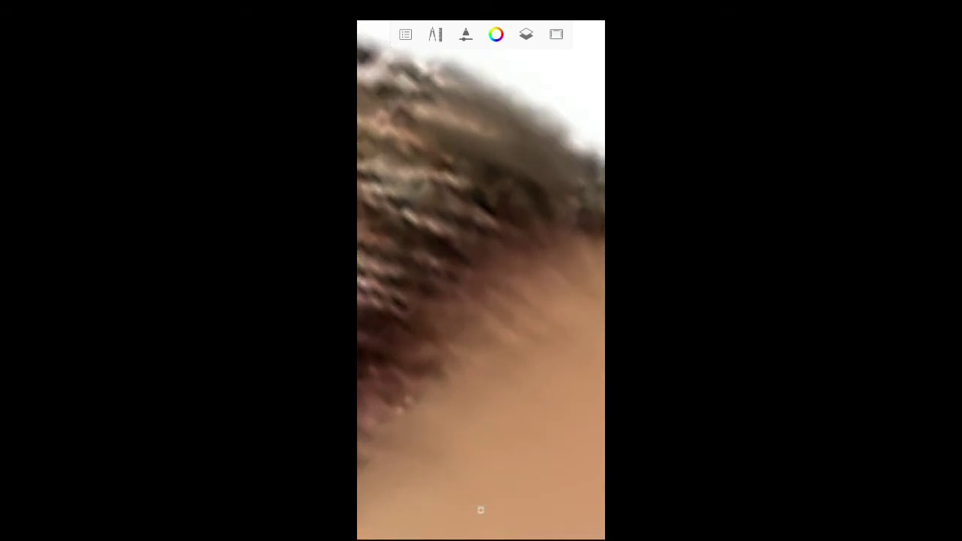
scroll(481, 301, "down", 2)
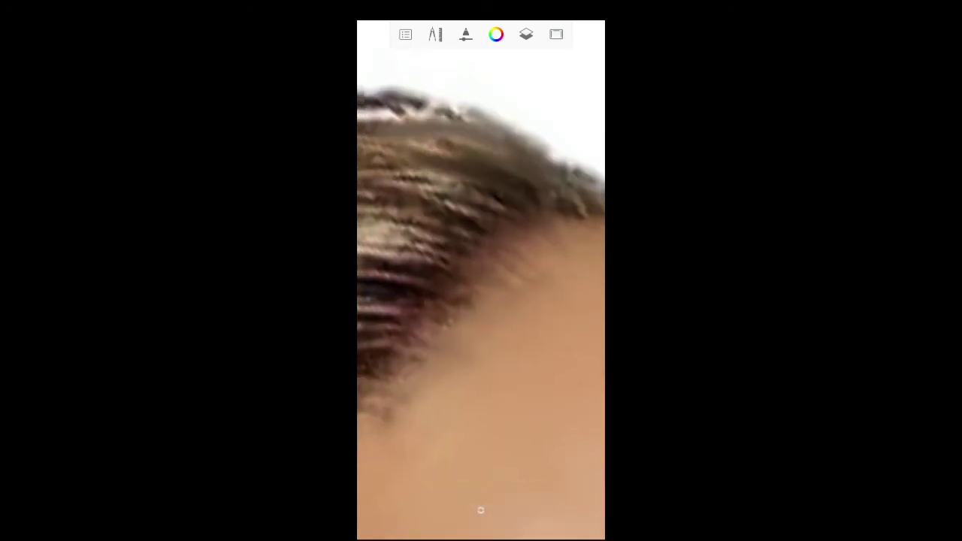
scroll(482, 301, "down", 2)
scroll(481, 301, "up", 2)
left_click_drag(406, 176, 488, 145)
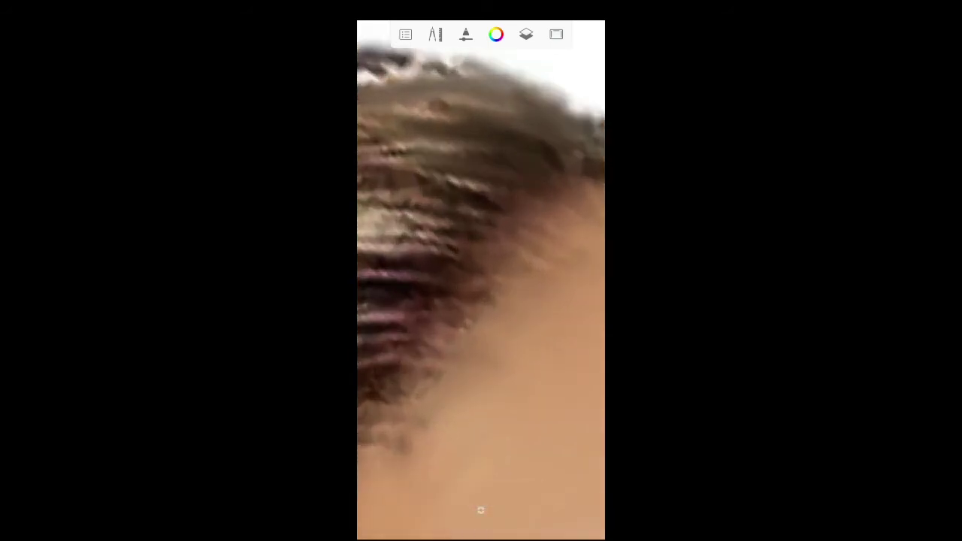
scroll(481, 301, "down", 1)
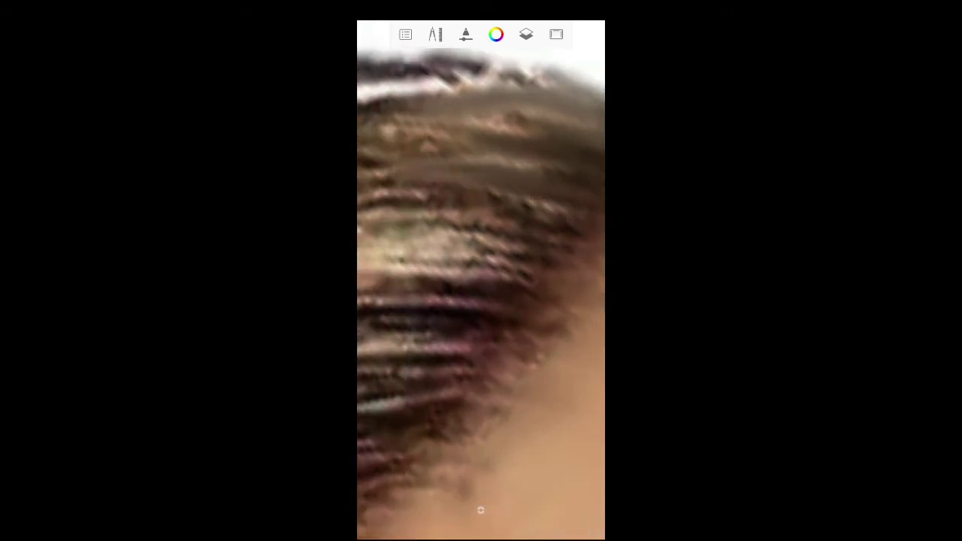
- Smear five dark hair strokes over the light patch at the front of the hairline
left_click_drag(409, 231, 514, 210)
left_click_drag(447, 261, 528, 226)
left_click_drag(382, 245, 462, 212)
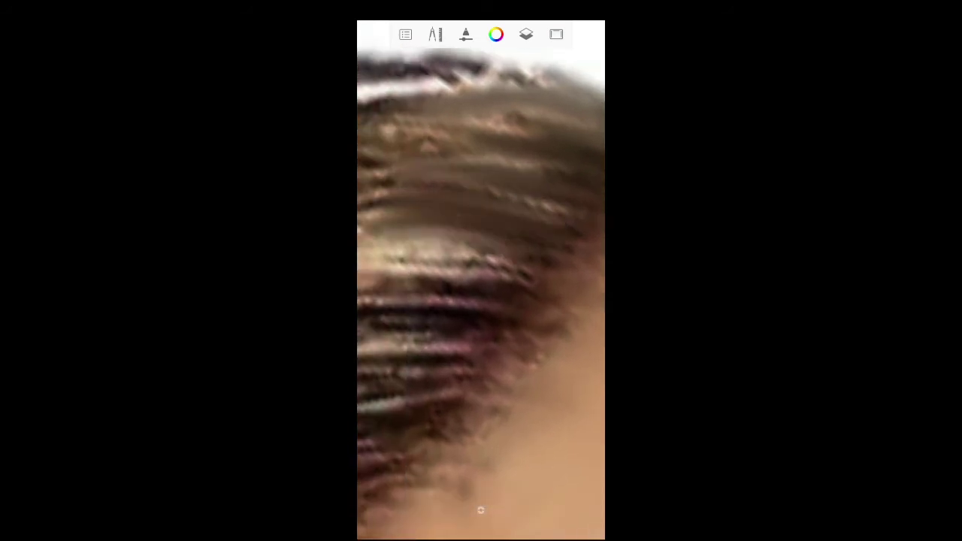
left_click_drag(421, 272, 531, 237)
left_click_drag(374, 270, 439, 238)
scroll(481, 301, "down", 2)
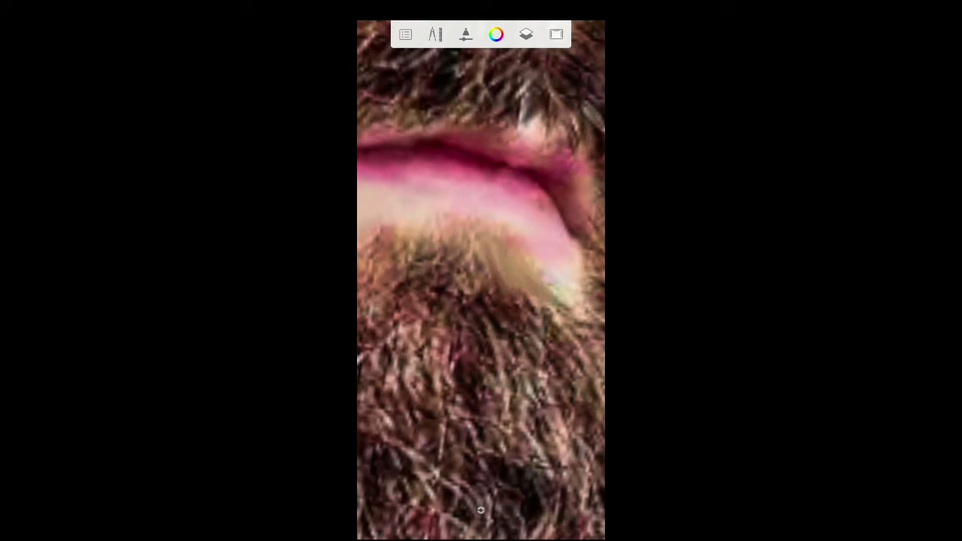
- Blend light hair strokes into the beard under the lower lip
mouse_move(486, 234)
left_mouse_down()
mouse_move(472, 283)
mouse_move(459, 277)
left_mouse_up()
left_click_drag(456, 224, 444, 260)
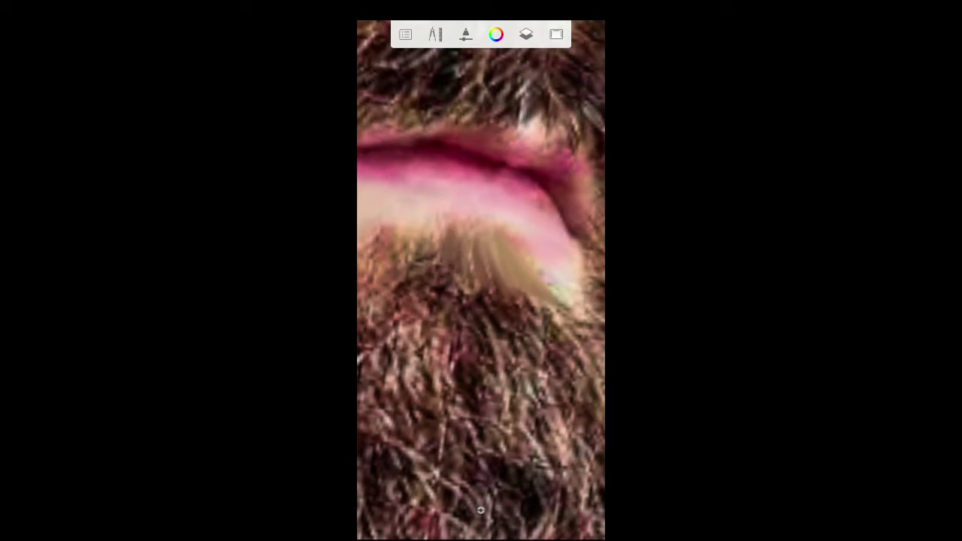
mouse_move(444, 221)
left_mouse_down()
mouse_move(428, 260)
mouse_move(399, 260)
mouse_move(439, 308)
left_mouse_up()
mouse_move(466, 267)
left_mouse_down()
mouse_move(457, 314)
mouse_move(460, 307)
mouse_move(478, 335)
left_mouse_up()
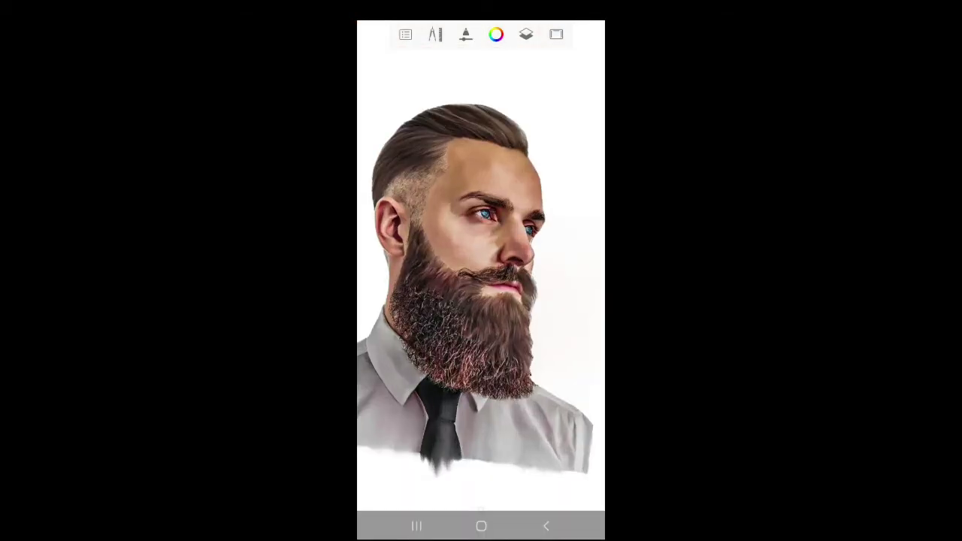
- Smudge the mustache centre into painted strokes, blending in darker marks
scroll(481, 300, "up", 3)
scroll(481, 300, "up", 3)
scroll(481, 301, "up", 3)
scroll(481, 301, "up", 2)
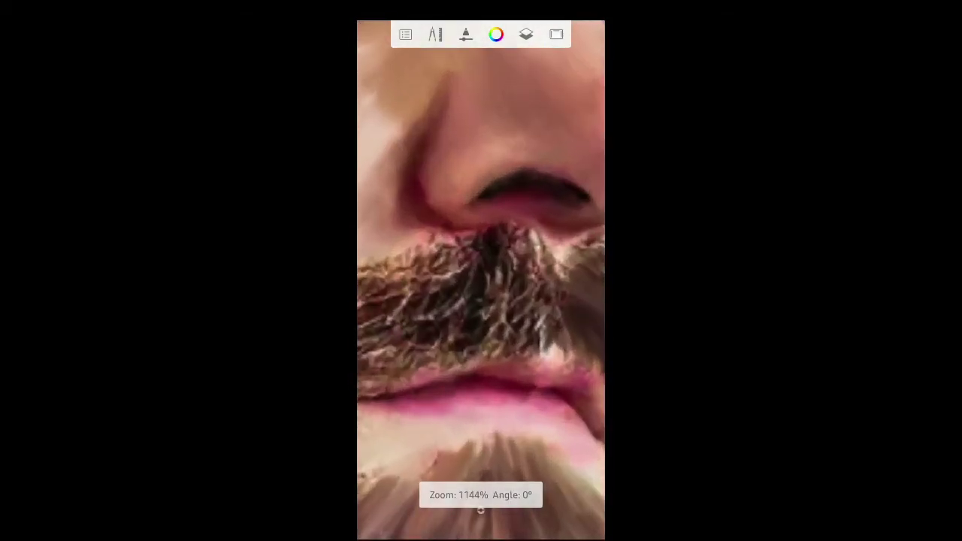
scroll(481, 301, "up", 2)
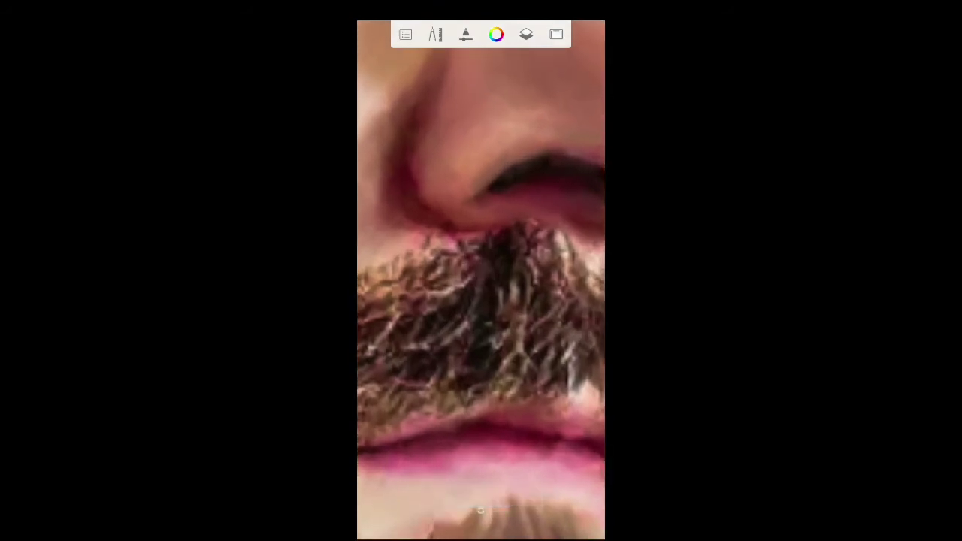
left_click_drag(517, 248, 488, 300)
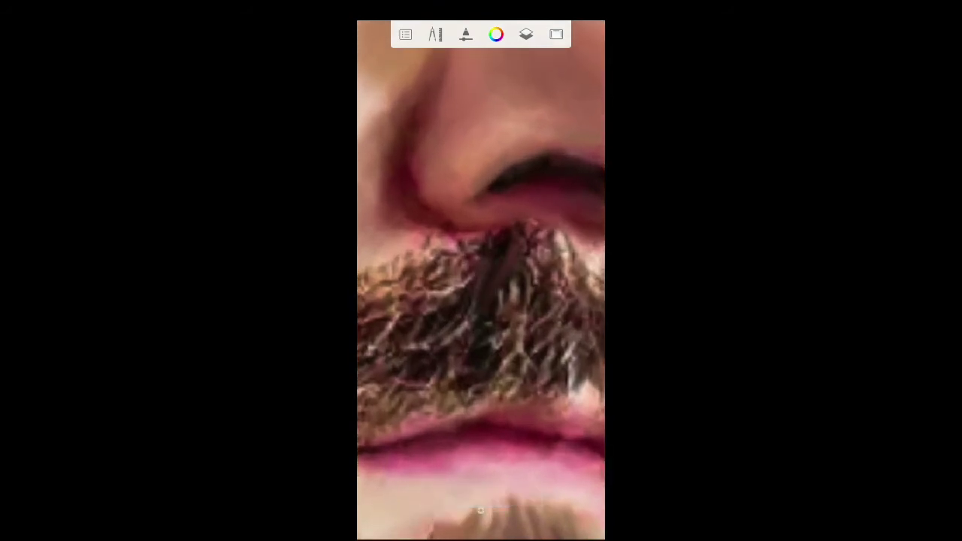
left_click_drag(530, 253, 505, 305)
left_click_drag(557, 247, 518, 344)
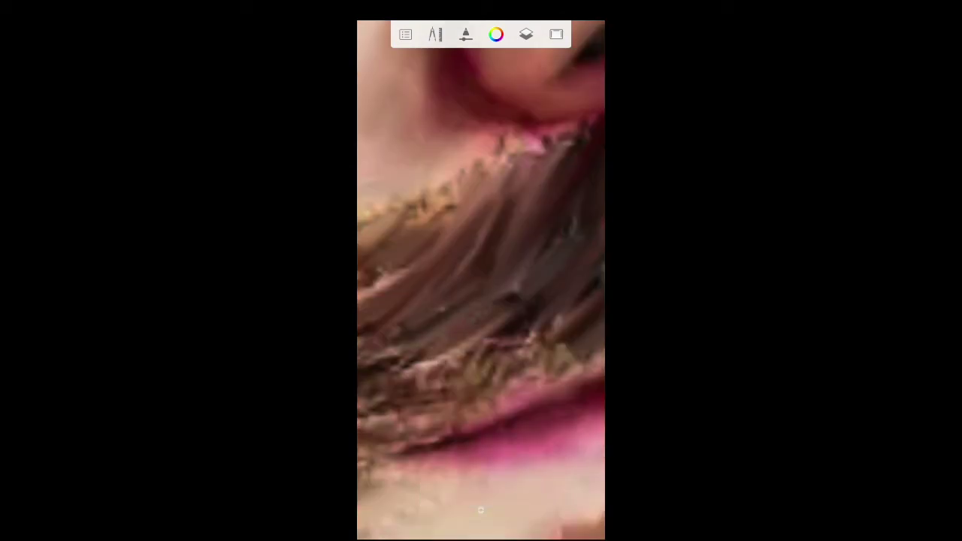
mouse_move(519, 317)
left_mouse_down()
mouse_move(466, 368)
mouse_move(513, 354)
left_mouse_up()
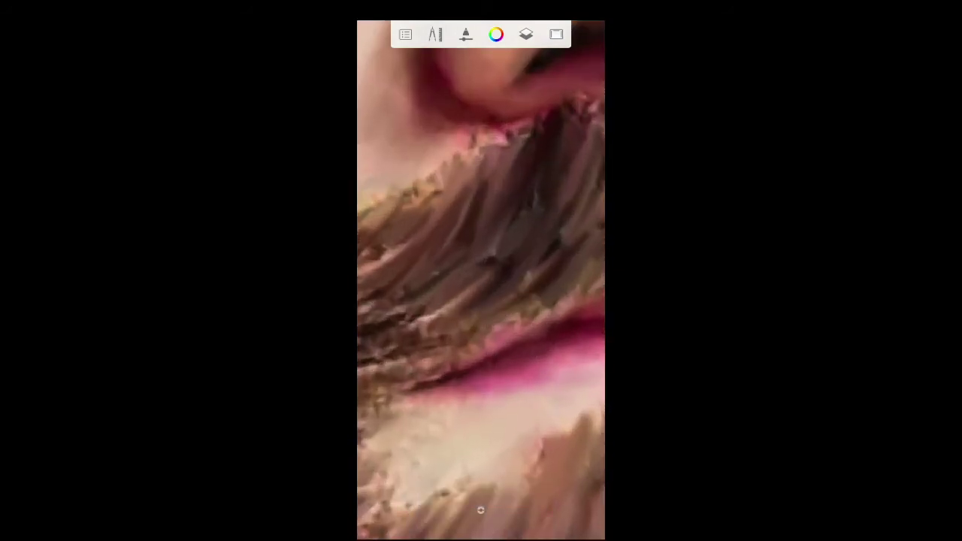
left_click_drag(547, 296, 508, 328)
left_click_drag(515, 317, 475, 340)
left_click_drag(454, 346, 428, 358)
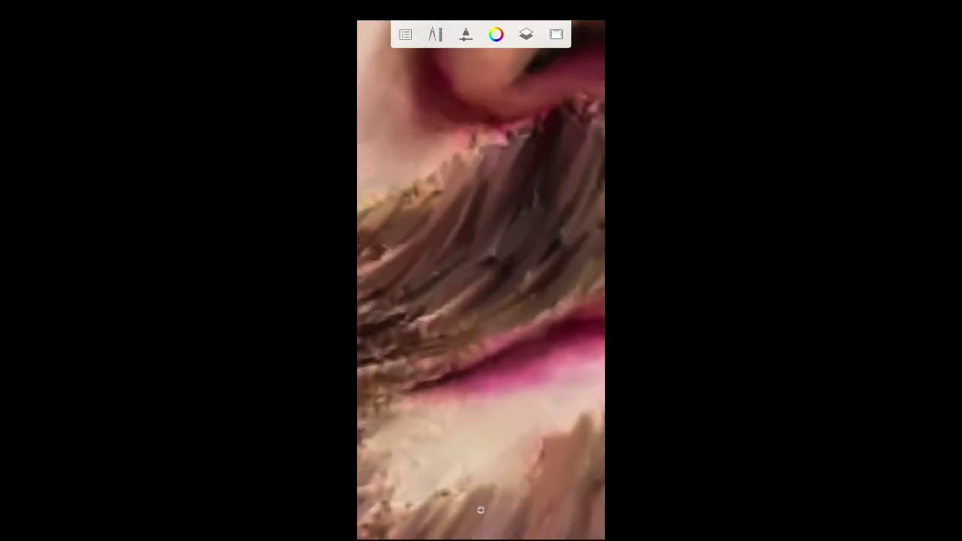
- Sweep one long and several short smudge strokes through the hair
left_click_drag(495, 204, 370, 325)
left_click_drag(421, 215, 383, 263)
left_click_drag(518, 222, 418, 293)
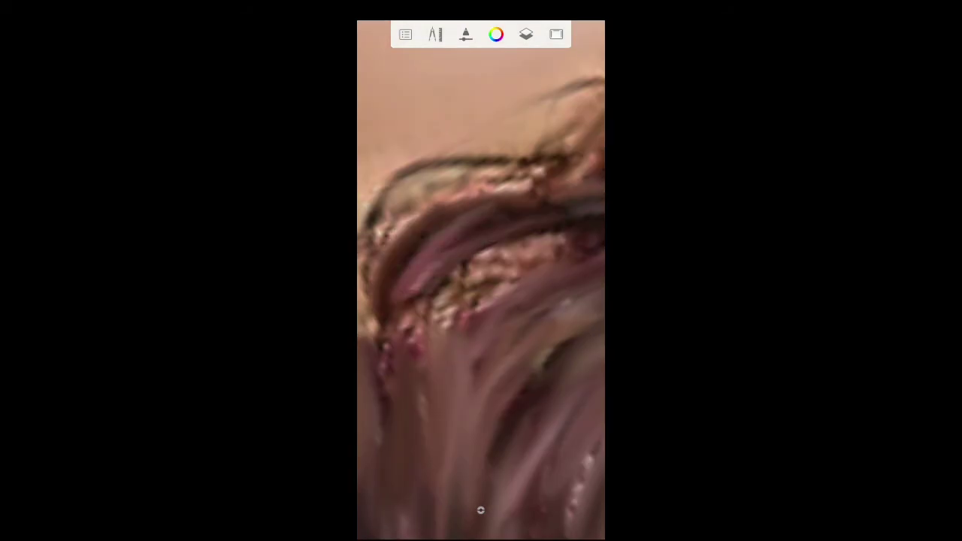
scroll(481, 280, "down", 3)
scroll(482, 279, "up", 3)
scroll(481, 279, "up", 2)
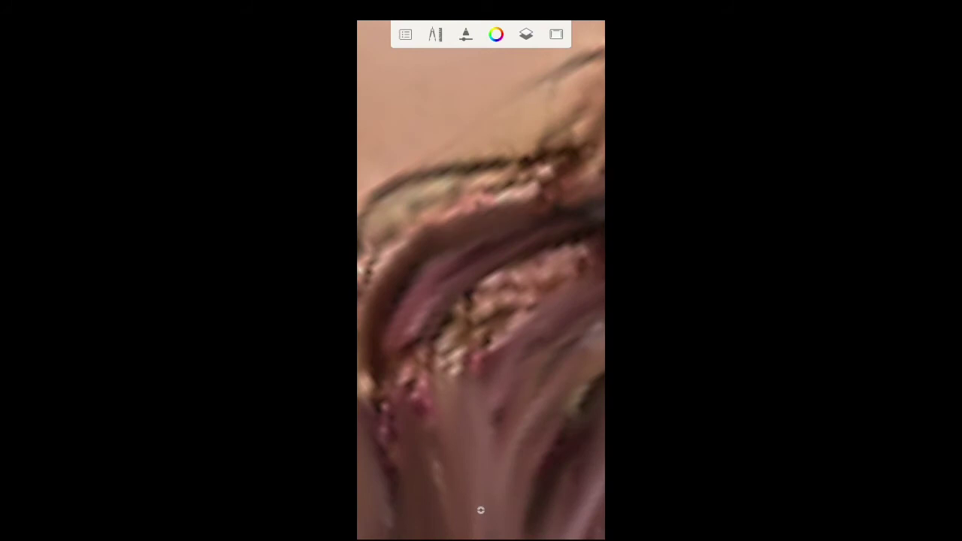
left_click_drag(466, 255, 410, 312)
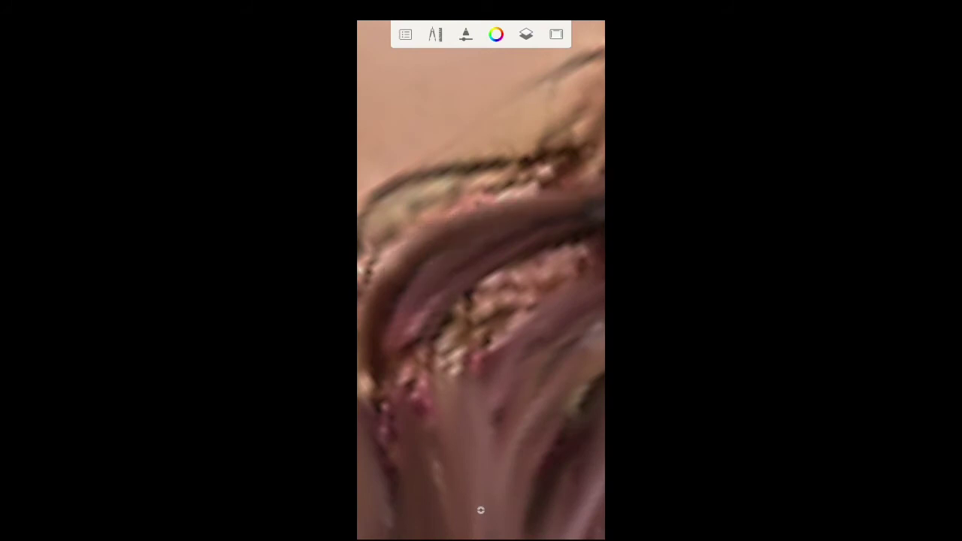
scroll(481, 279, "down", 3)
scroll(481, 279, "down", 2)
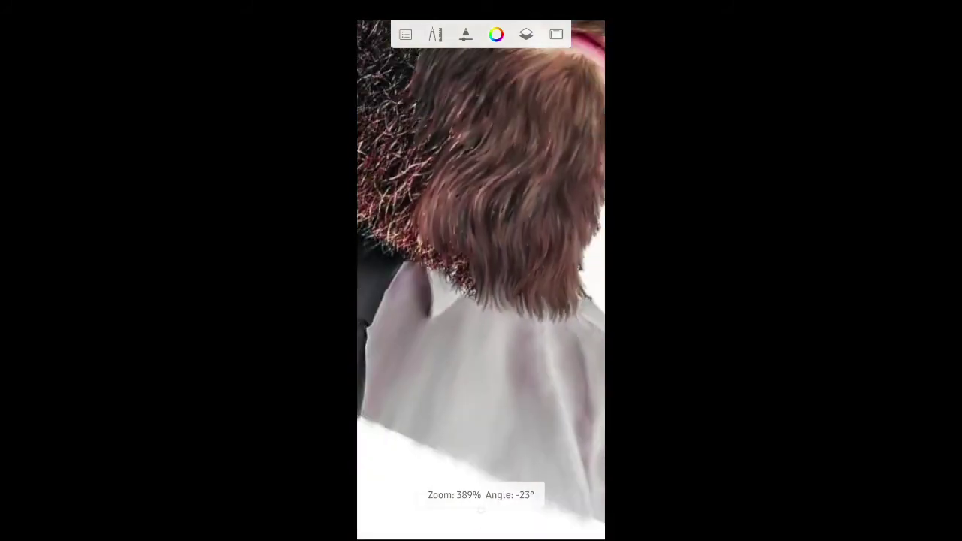
scroll(481, 279, "up", 2)
scroll(481, 279, "up", 3)
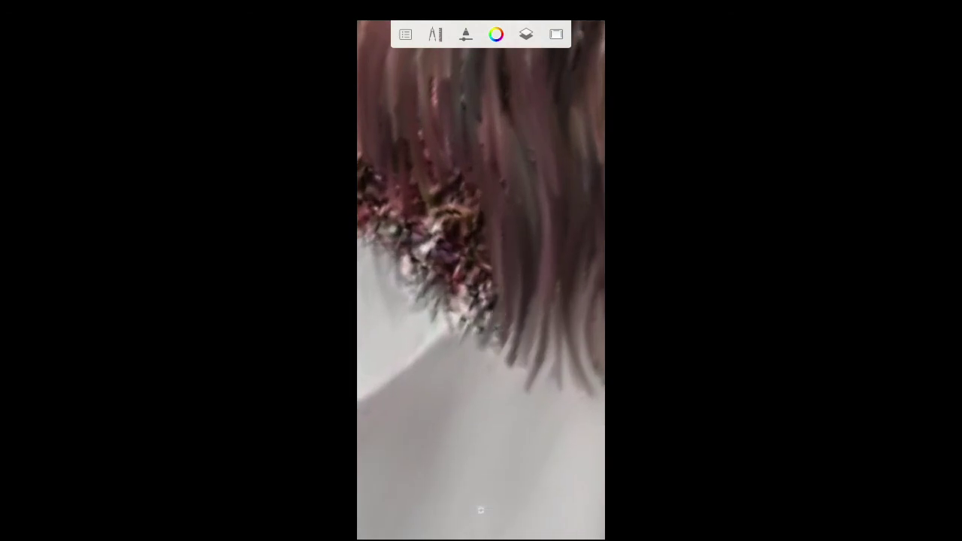
- Pull the hair strand tips downward over the curly texture
left_click_drag(488, 278, 485, 346)
mouse_move(489, 305)
left_mouse_down()
mouse_move(477, 368)
mouse_move(511, 361)
left_mouse_up()
left_click_drag(478, 281, 466, 342)
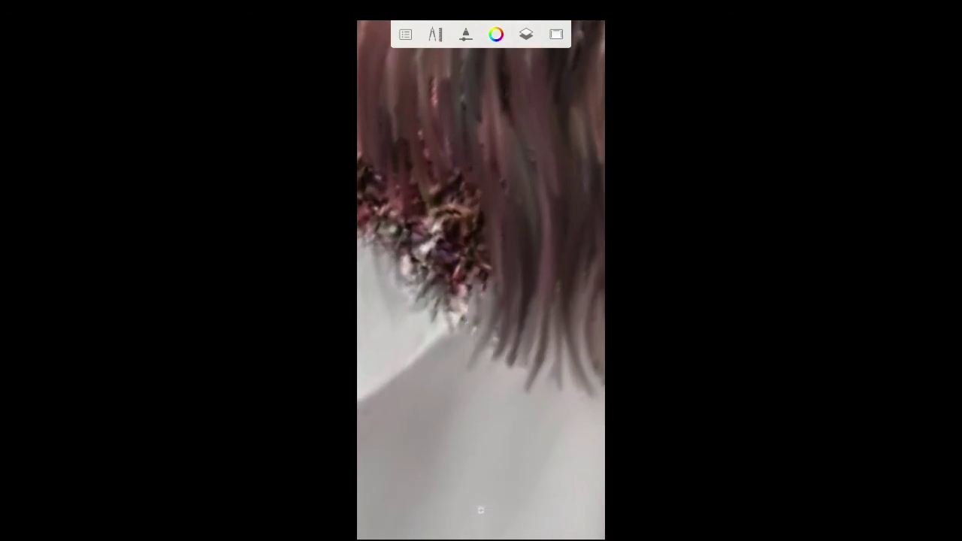
left_click_drag(489, 267, 473, 346)
left_click_drag(481, 207, 474, 300)
left_click_drag(478, 263, 458, 324)
left_click_drag(469, 199, 455, 314)
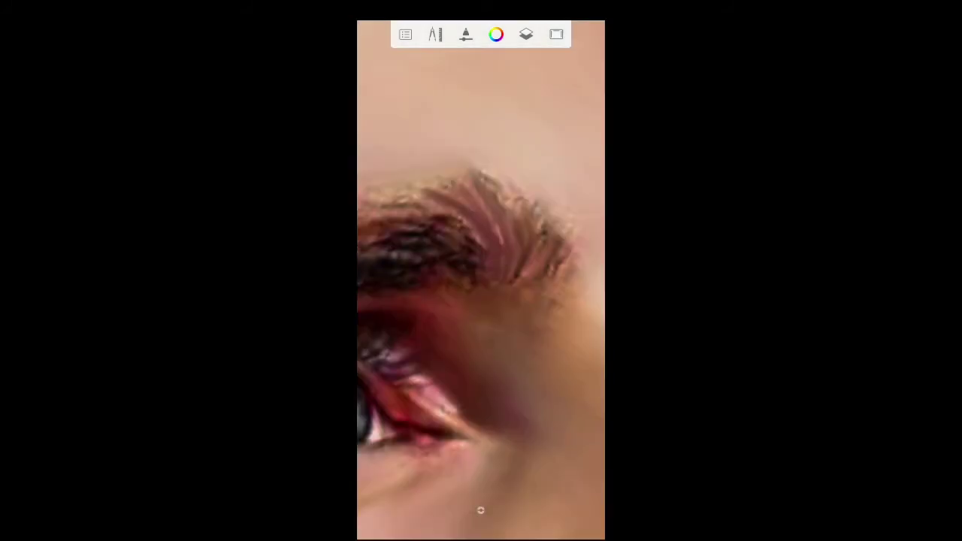
- Add fine smudged strokes across the eyebrow, including its right end
mouse_move(462, 241)
left_mouse_down()
mouse_move(412, 200)
mouse_move(379, 215)
left_mouse_up()
left_click_drag(512, 206, 486, 177)
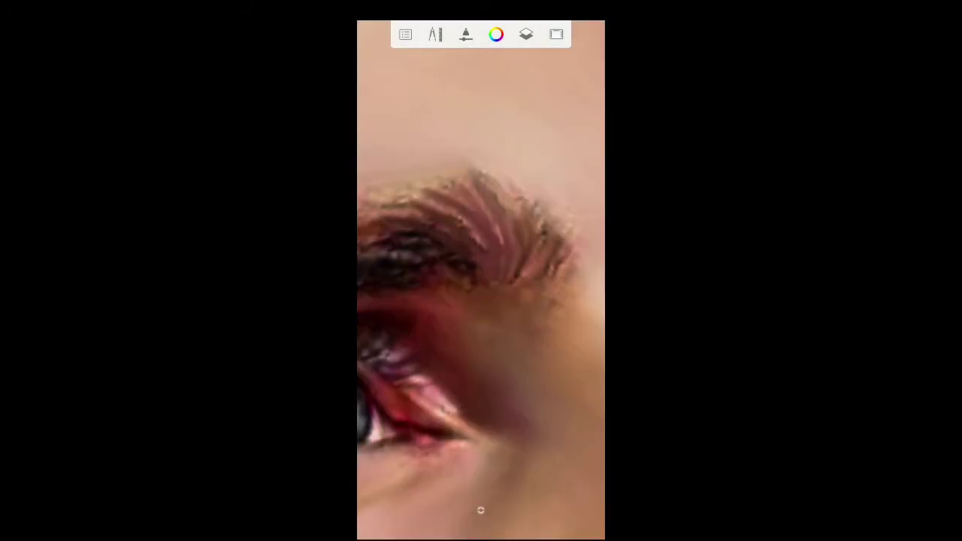
left_click_drag(544, 251, 526, 194)
left_click_drag(568, 226, 545, 278)
scroll(481, 301, "up", 3)
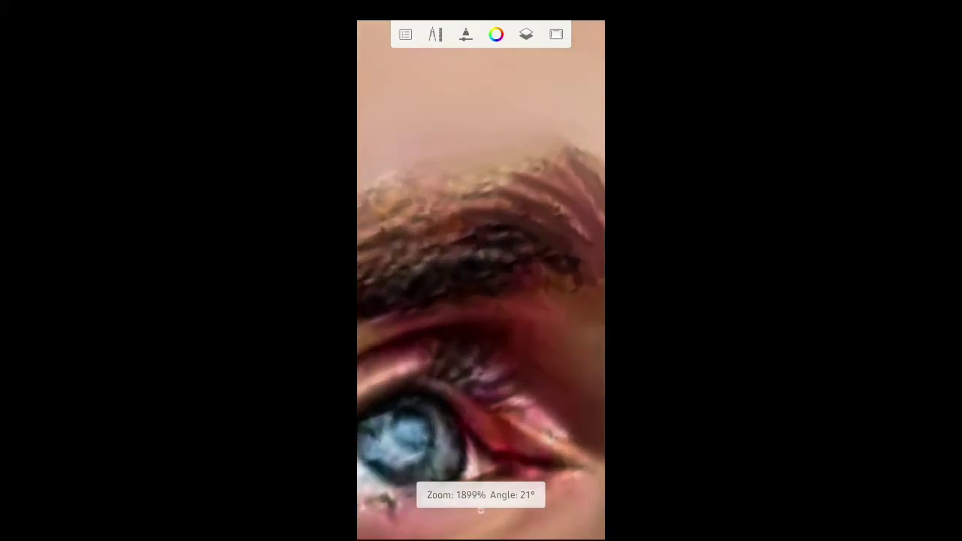
- Blend dark hair strokes into the eyebrow along the hair direction
left_click_drag(454, 206, 514, 188)
left_click_drag(471, 197, 536, 176)
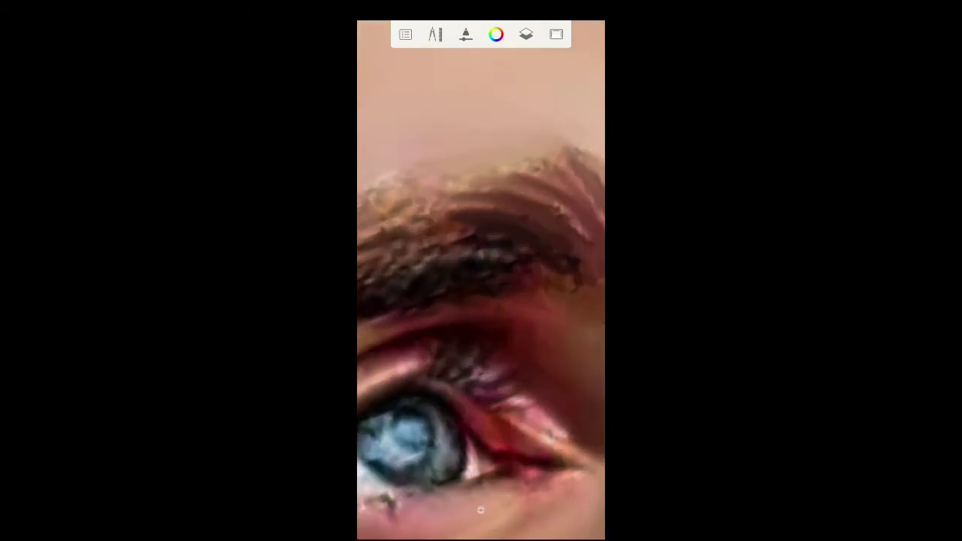
left_click_drag(439, 235, 474, 218)
left_click_drag(494, 270, 526, 264)
left_click_drag(418, 275, 500, 262)
left_click_drag(434, 252, 527, 239)
left_click_drag(472, 225, 515, 218)
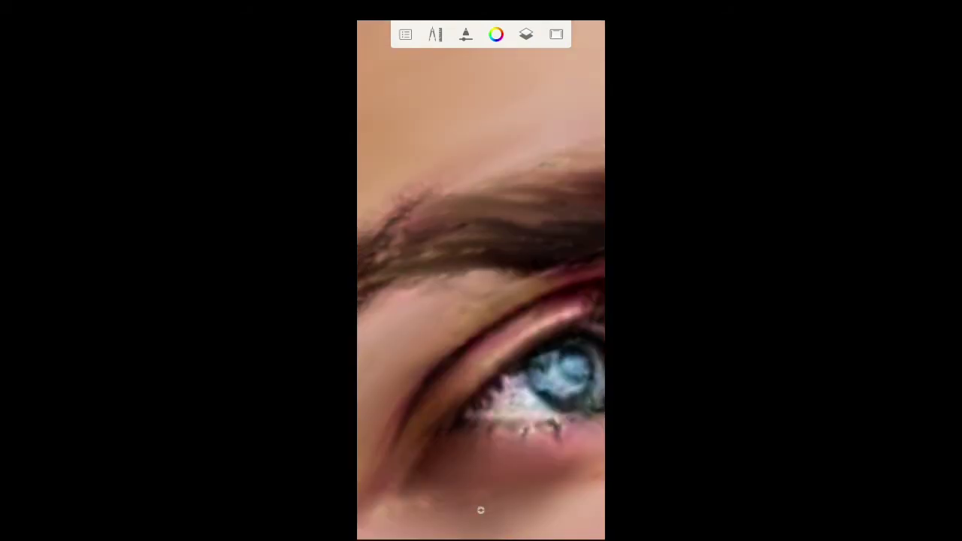
scroll(481, 301, "down", 3)
scroll(481, 300, "up", 2)
scroll(481, 301, "up", 3)
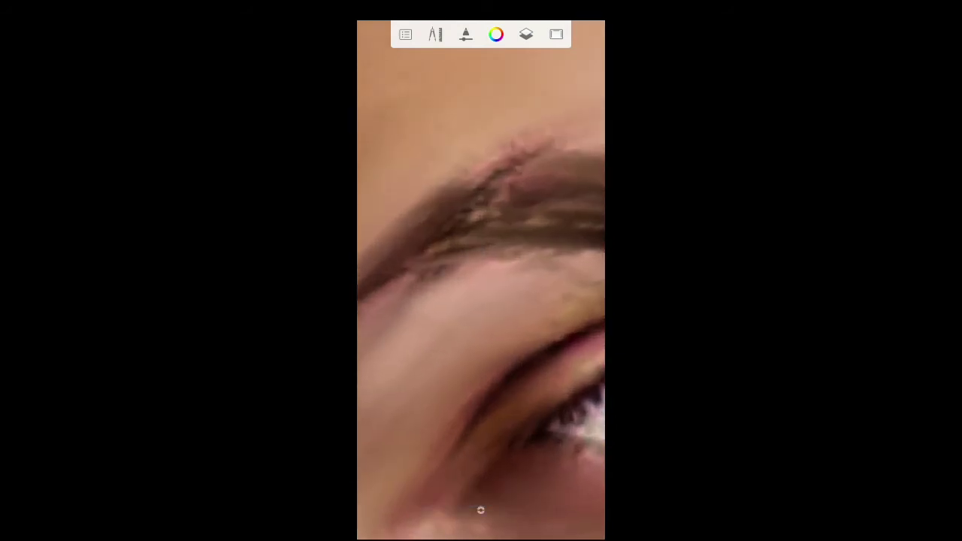
- Soften the eyebrow with lighter, smoother blended strokes
mouse_move(460, 219)
left_mouse_down()
mouse_move(504, 197)
mouse_move(524, 161)
left_mouse_up()
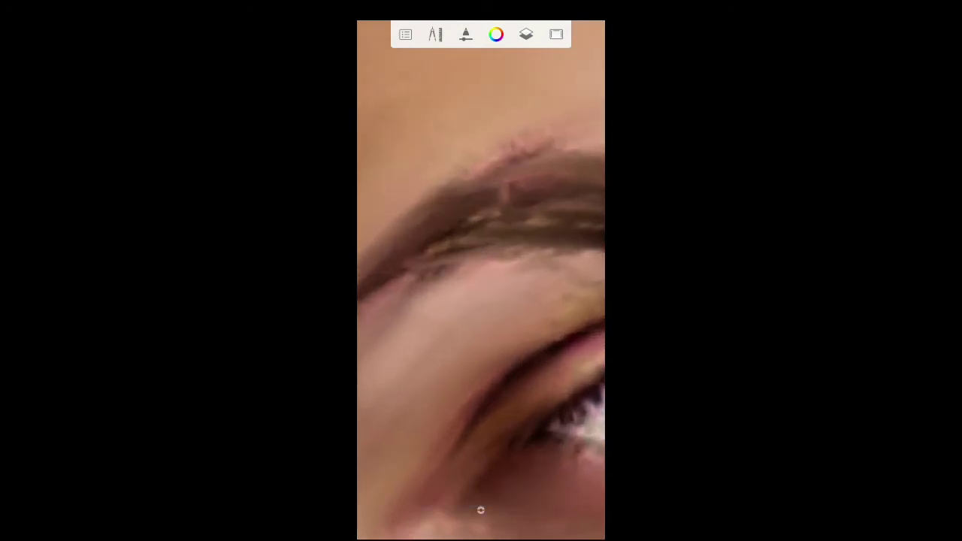
left_click_drag(436, 230, 500, 200)
scroll(481, 300, "down", 2)
scroll(481, 300, "up", 2)
left_click_drag(426, 260, 482, 220)
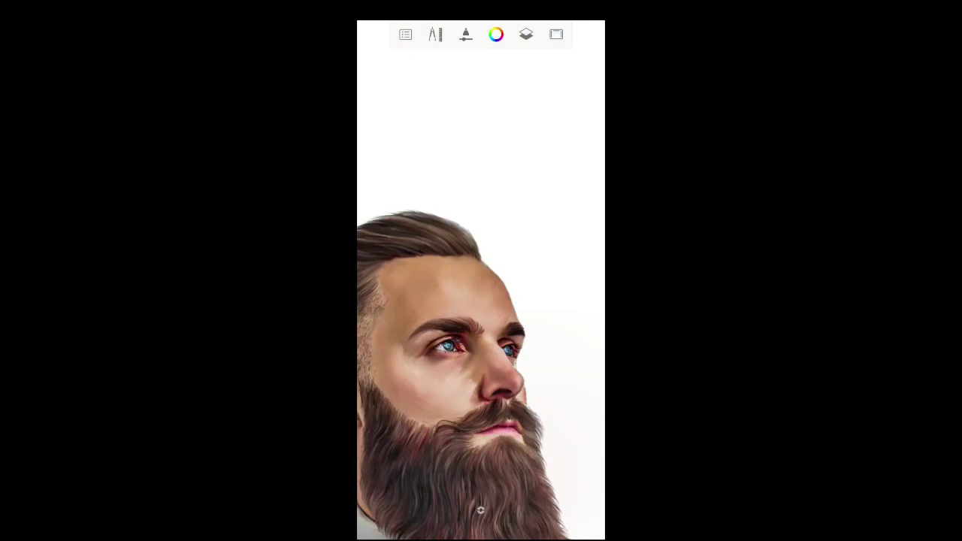
scroll(451, 346, "up", 3)
scroll(451, 346, "up", 3)
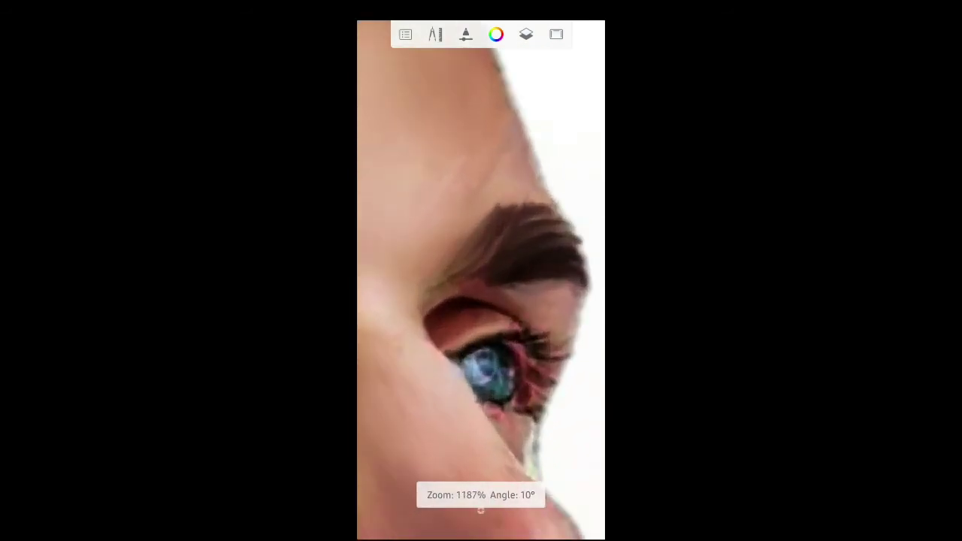
scroll(451, 346, "up", 2)
scroll(451, 346, "down", 1)
- Switch to Smudge Flat Brush 3 at Size 2.7, Flow 6% and Strength 4%
left_click(481, 509)
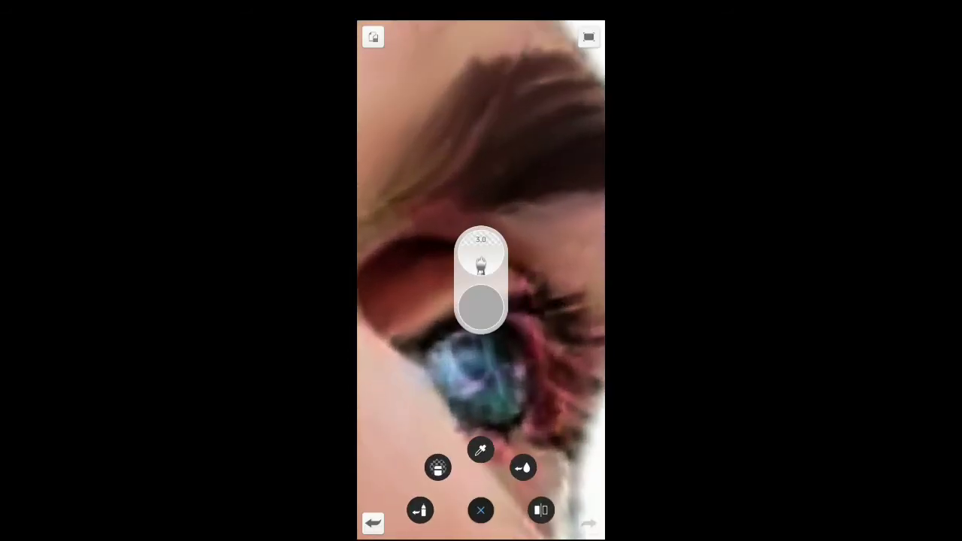
left_click(421, 510)
left_click(444, 162)
left_click(525, 42)
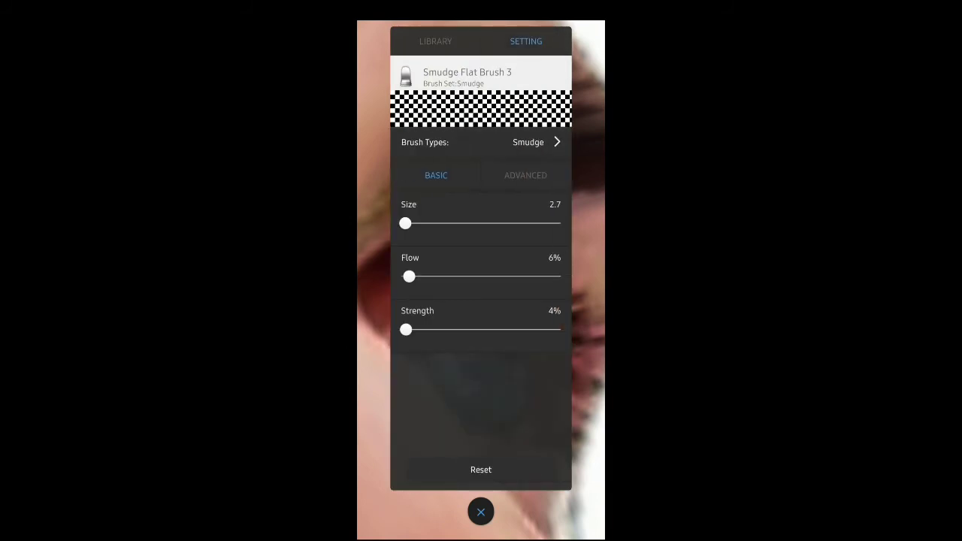
left_click(435, 41)
left_click(525, 41)
left_click(481, 512)
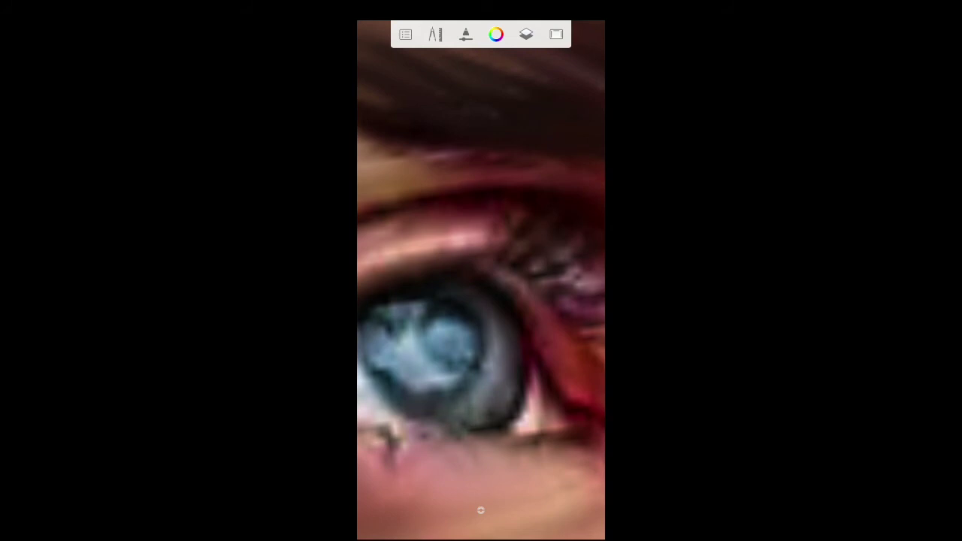
- Smudge the sideburn beside the ear into smooth hair, then view the whole portrait
scroll(481, 300, "down", 5)
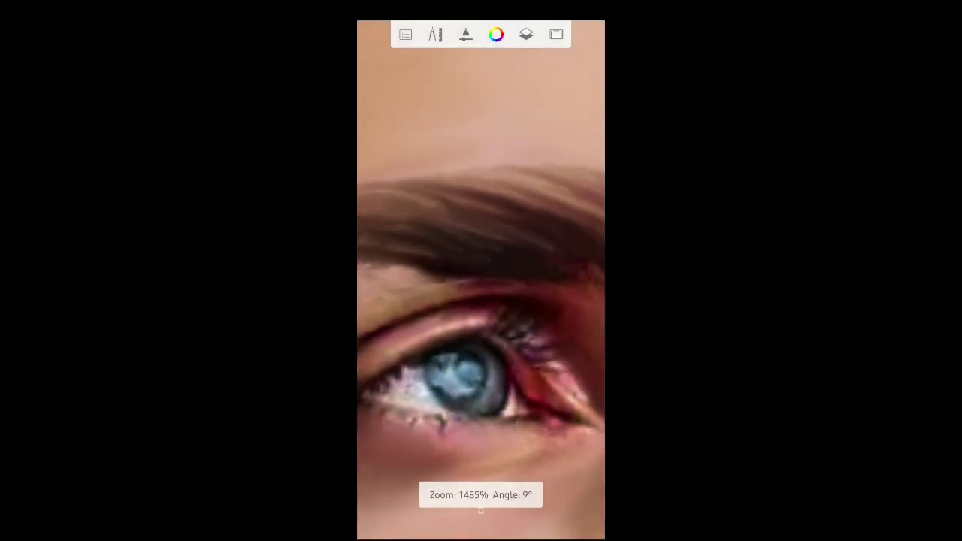
scroll(481, 301, "up", 5)
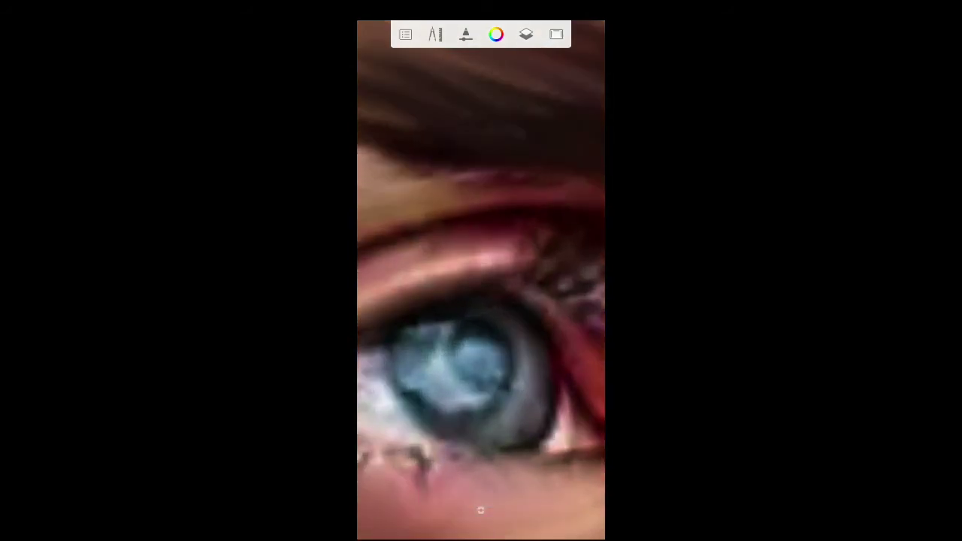
scroll(481, 301, "down", 3)
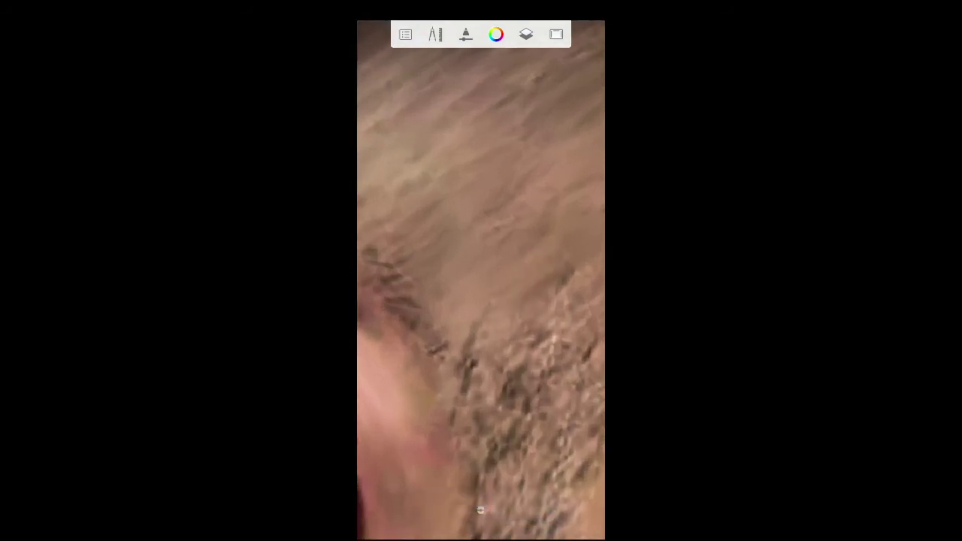
scroll(482, 301, "down", 2)
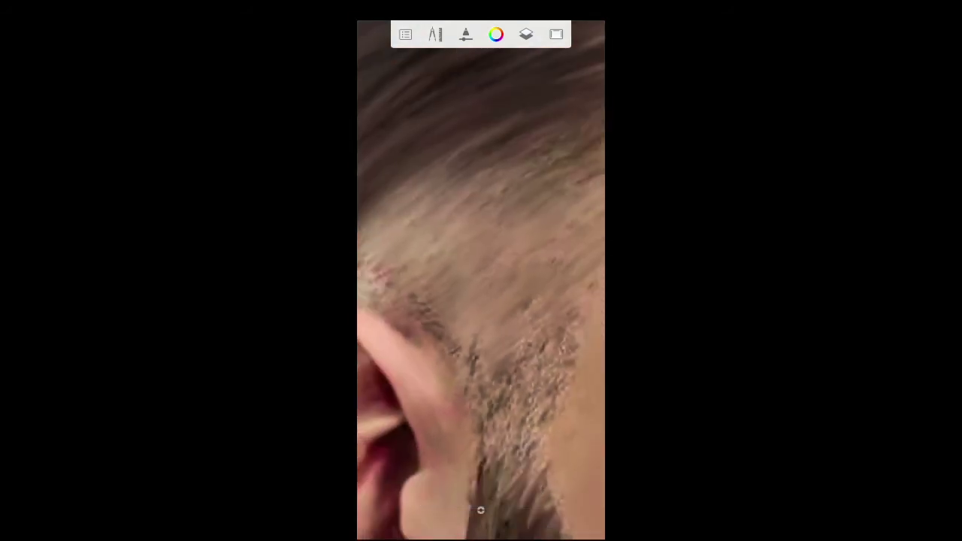
left_click_drag(535, 337, 505, 363)
scroll(480, 510, "down", 5)
scroll(480, 510, "up", 1)
scroll(480, 511, "up", 1)
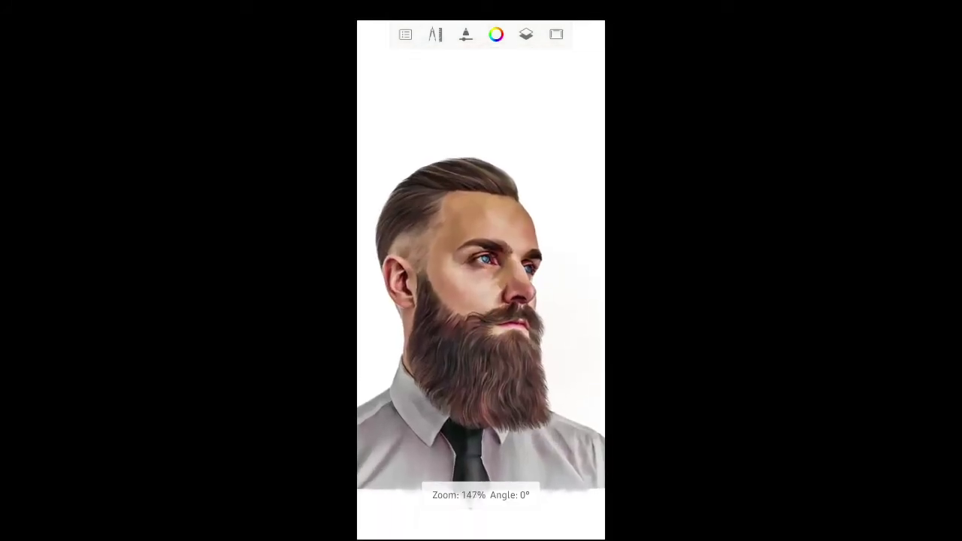
- Choose the Airbrush Tapered brush from the Brush Library
left_click(481, 510)
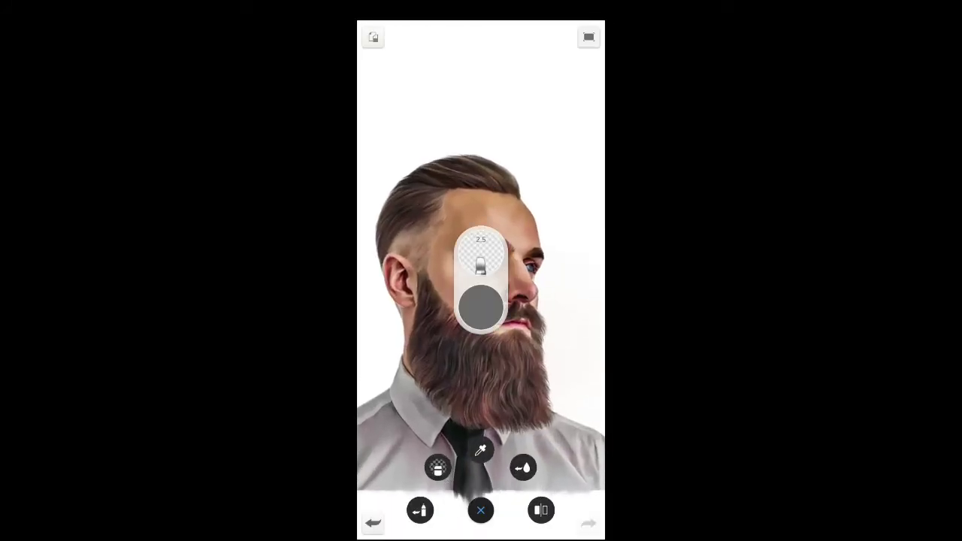
left_click(420, 510)
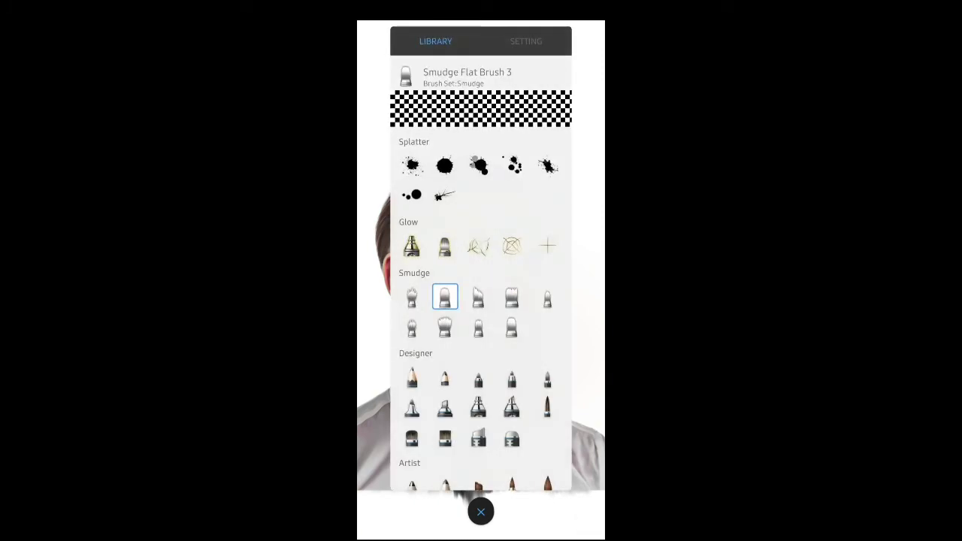
left_click(478, 406)
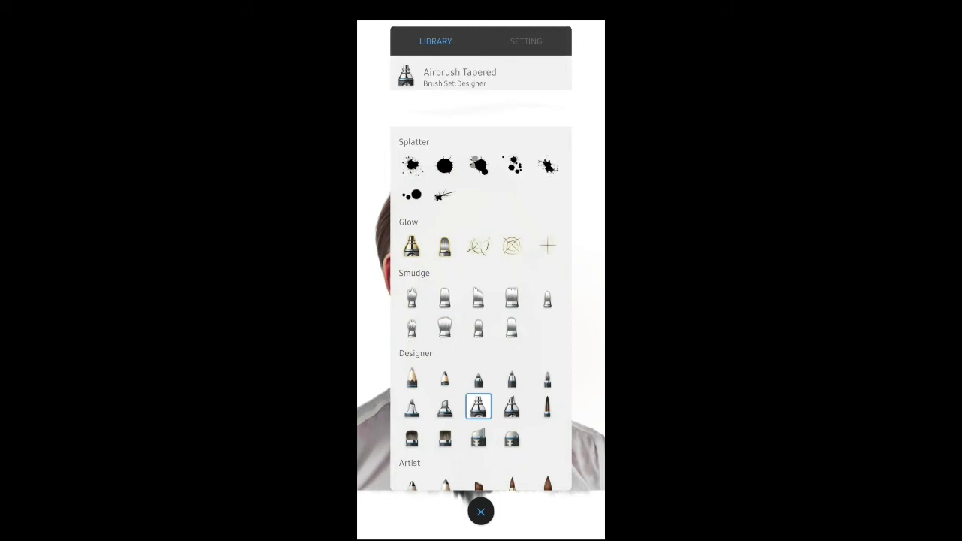
left_click(481, 512)
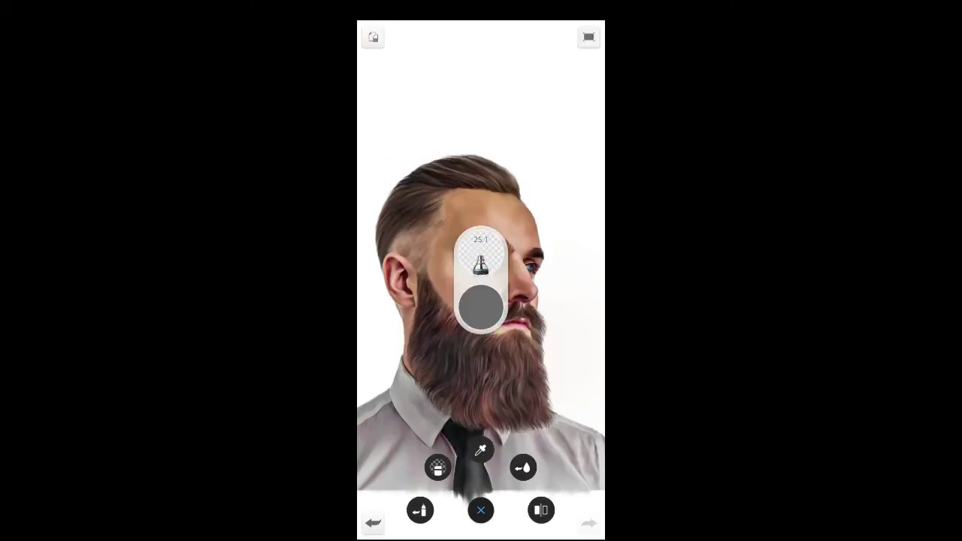
- Set the paint colour from grey to bright red
left_click(481, 307)
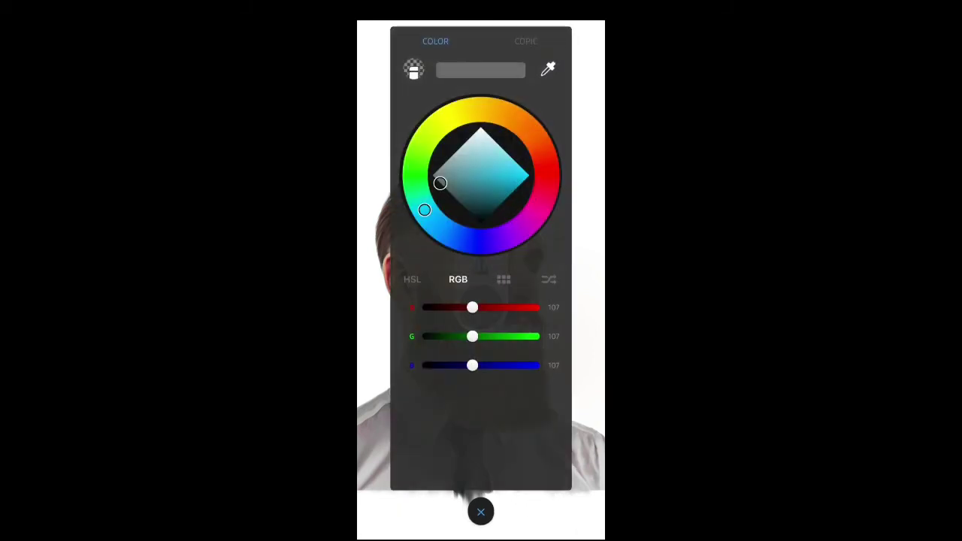
left_click_drag(552, 166, 547, 180)
left_click(481, 511)
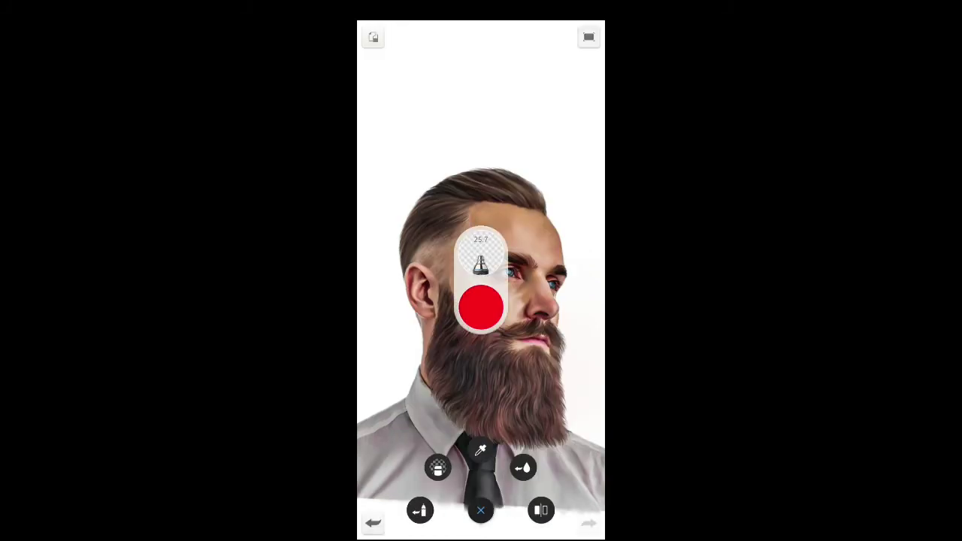
- Zoom onto the cheek, enlarge the airbrush to about 56, and airbrush red blush
scroll(518, 298, "up", 5)
scroll(481, 278, "up", 3)
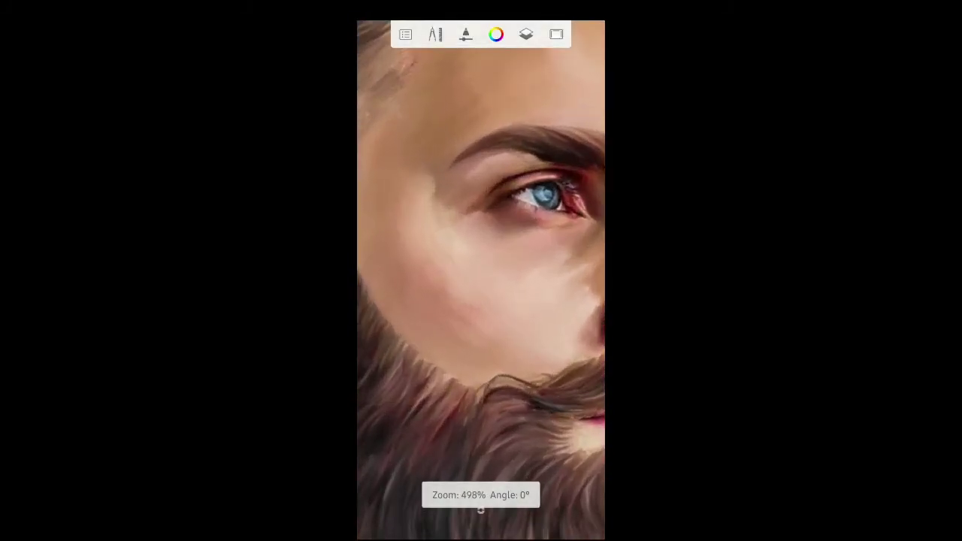
left_click_drag(481, 255, 481, 217)
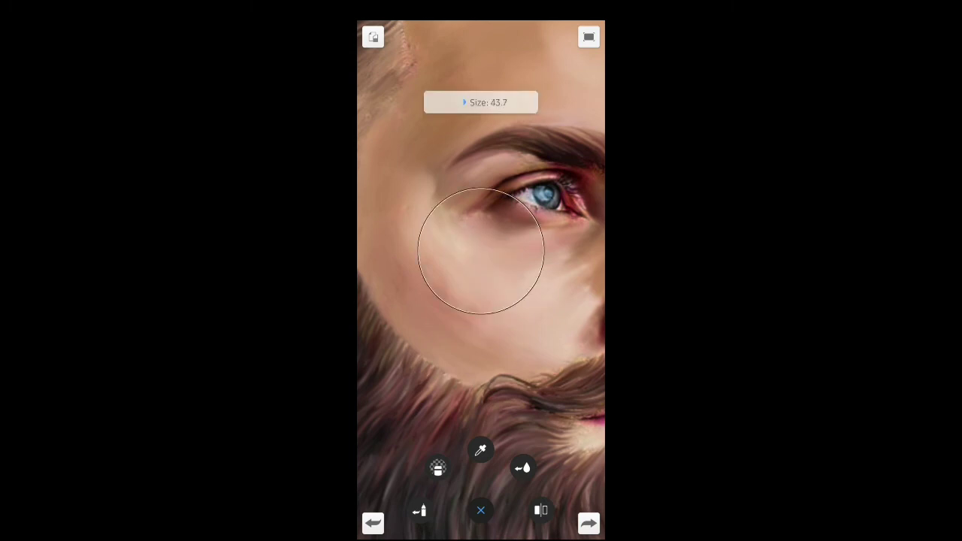
left_click_drag(481, 255, 481, 219)
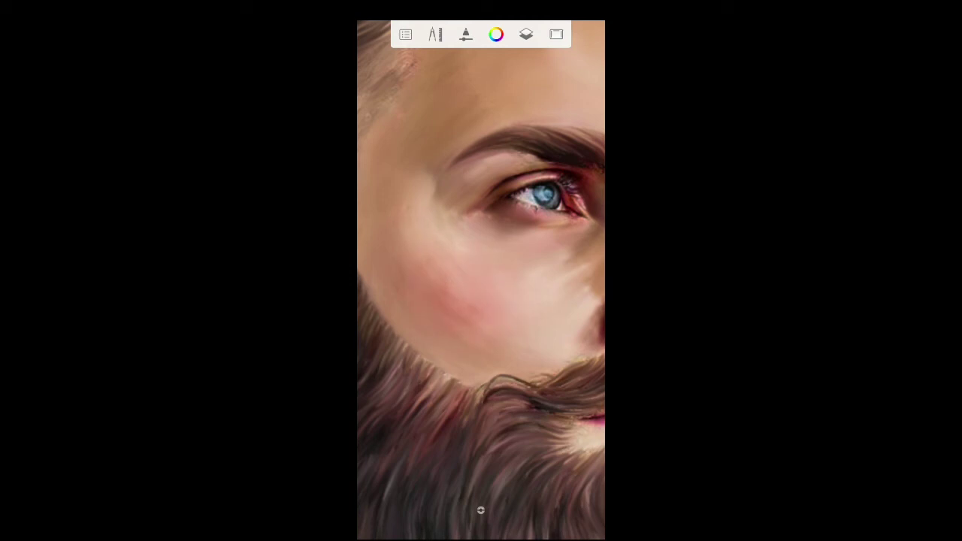
scroll(541, 195, "up", 3)
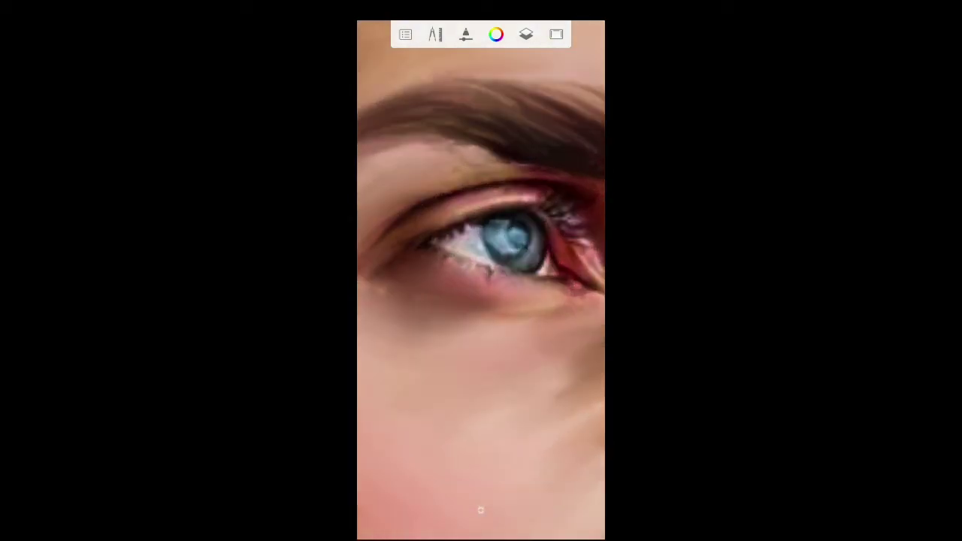
scroll(481, 278, "down", 5)
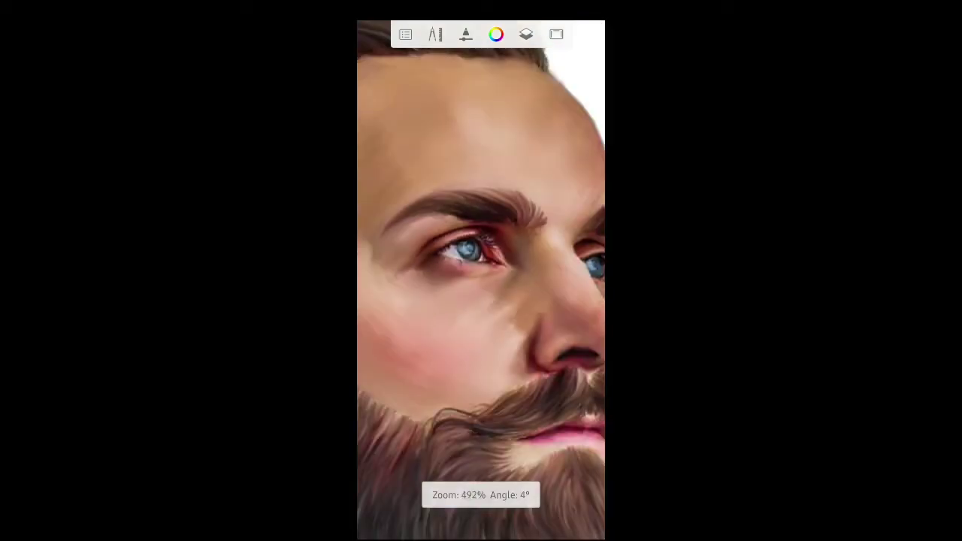
scroll(481, 278, "up", 5)
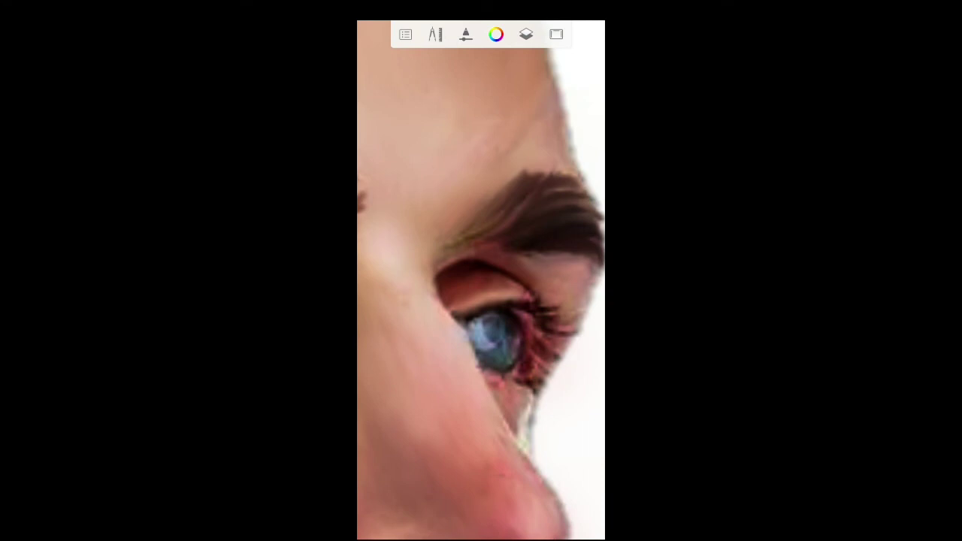
scroll(481, 279, "down", 3)
scroll(481, 279, "up", 3)
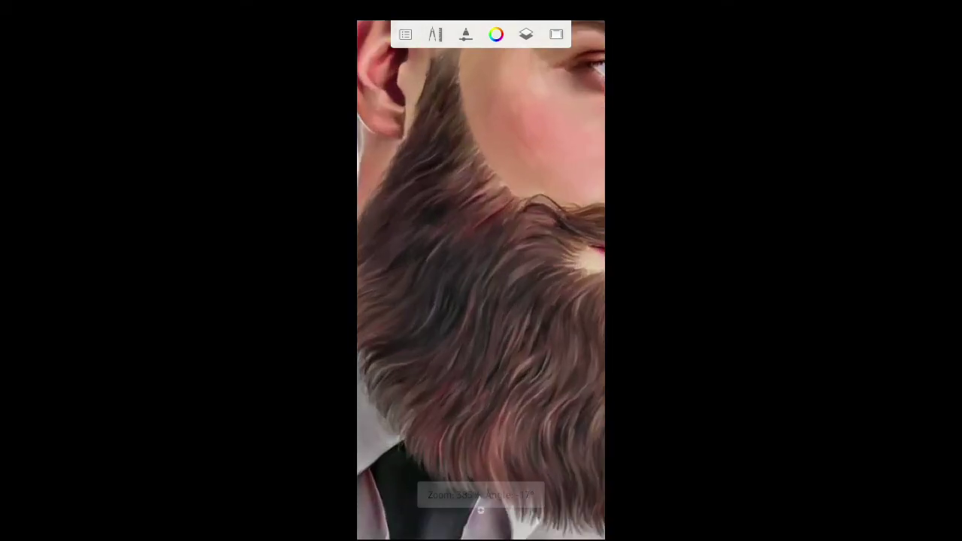
scroll(481, 278, "down", 3)
scroll(481, 279, "up", 5)
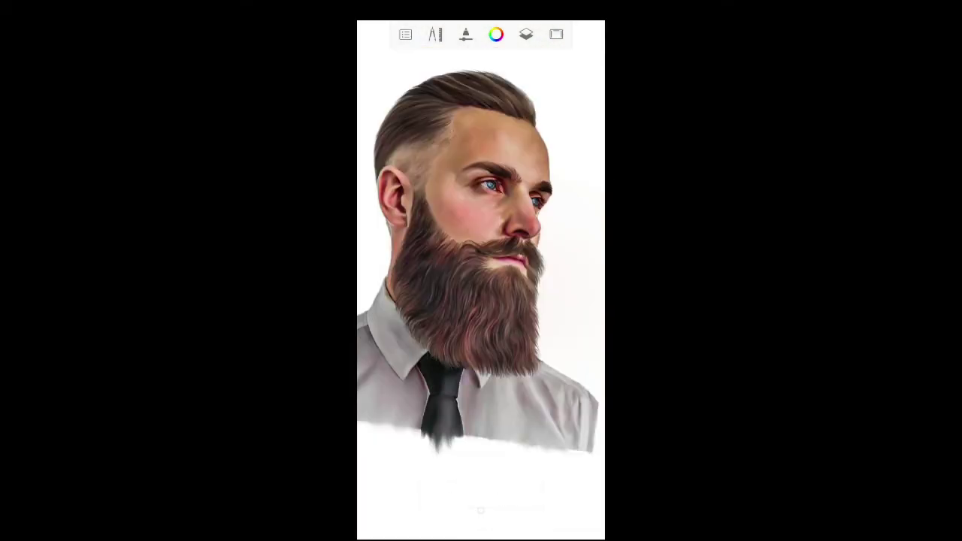
- Zoom around the hairline while working light reddish airbrush tints through the hair strands
scroll(481, 278, "down", 1)
scroll(481, 278, "up", 3)
scroll(451, 300, "up", 5)
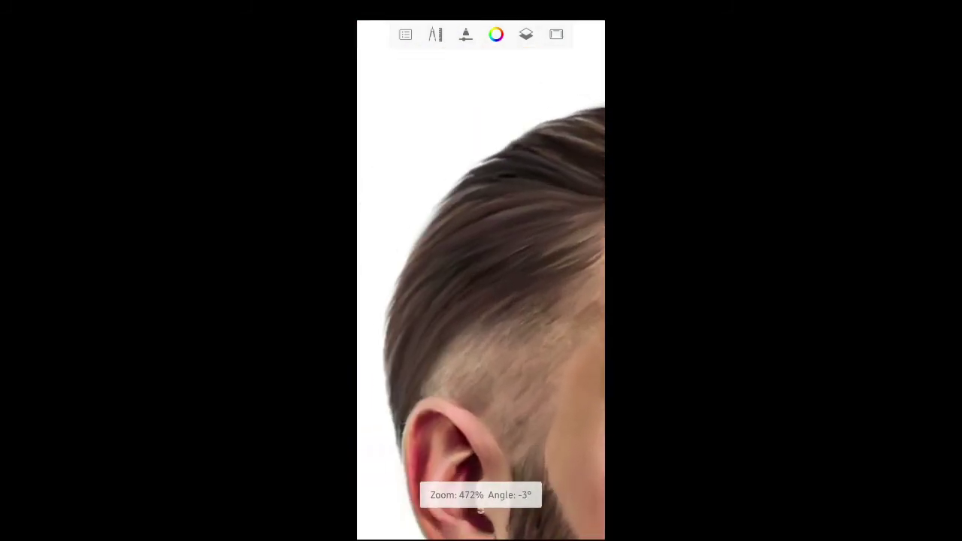
scroll(480, 510, "down", 5)
scroll(480, 510, "up", 5)
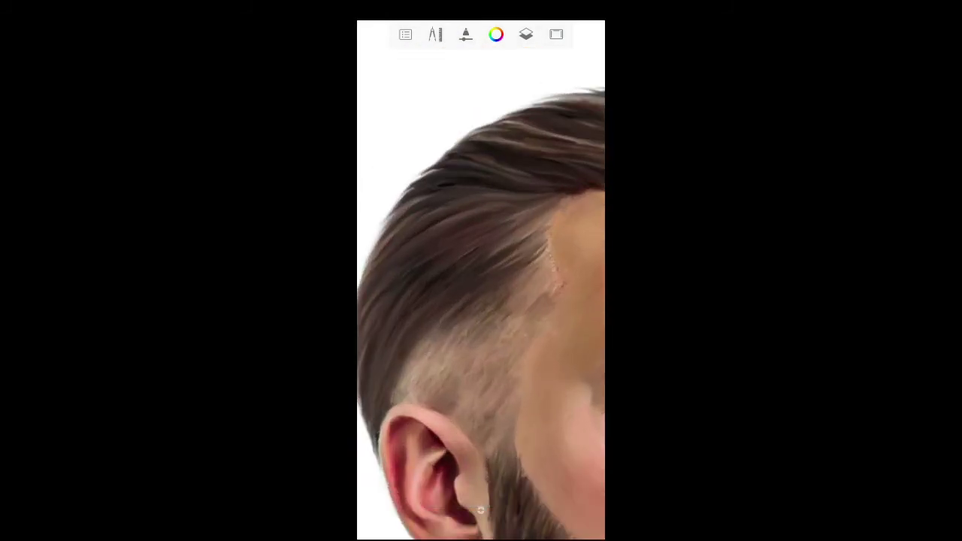
scroll(480, 510, "down", 5)
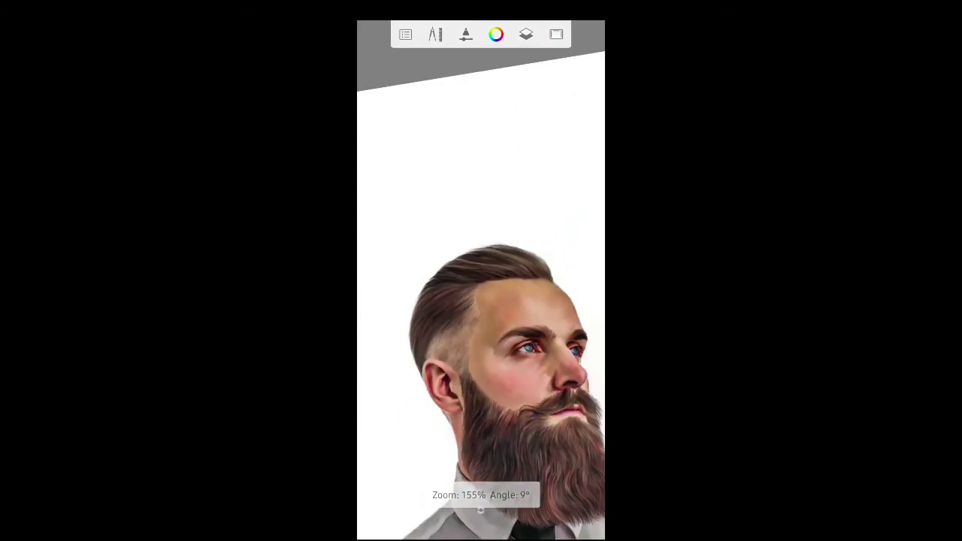
scroll(480, 510, "up", 5)
scroll(480, 510, "up", 2)
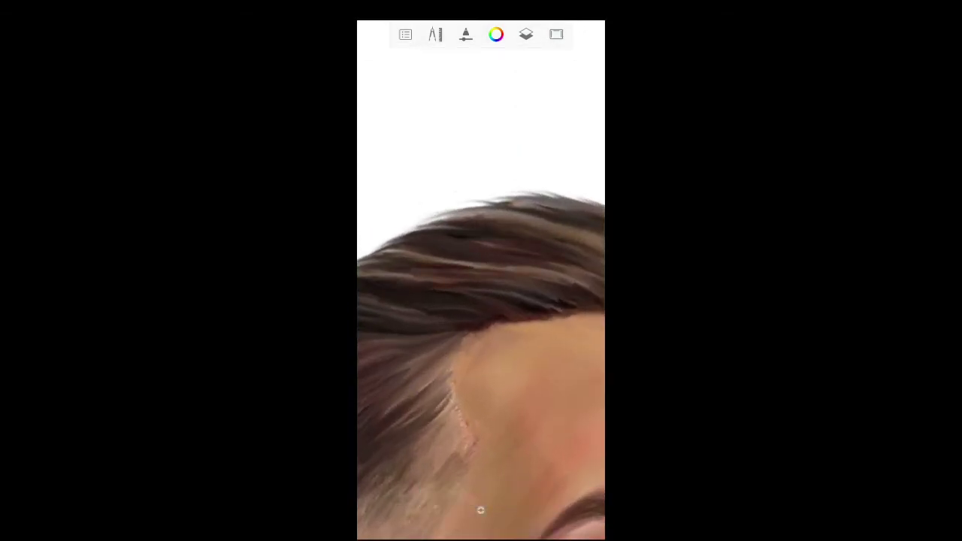
scroll(480, 511, "down", 5)
scroll(480, 511, "up", 5)
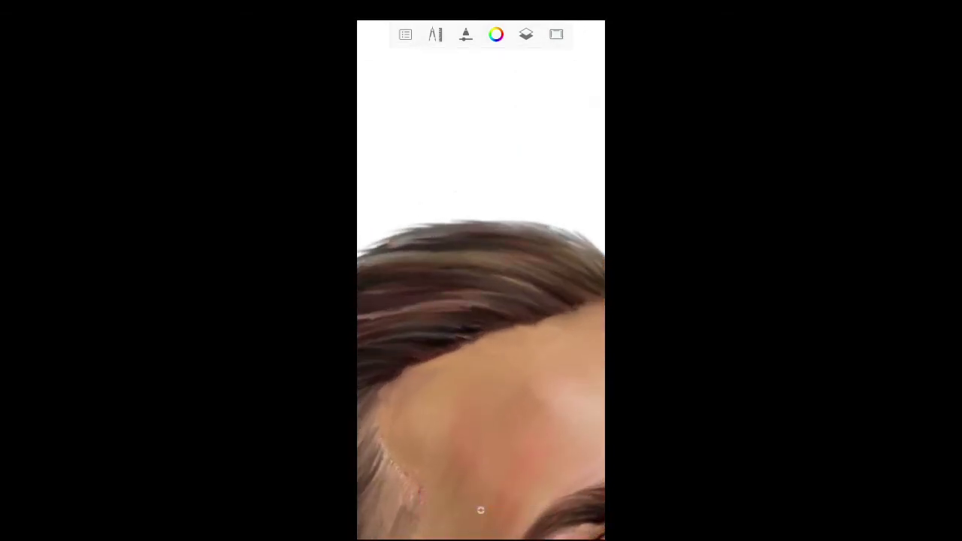
scroll(480, 510, "down", 5)
scroll(481, 510, "up", 5)
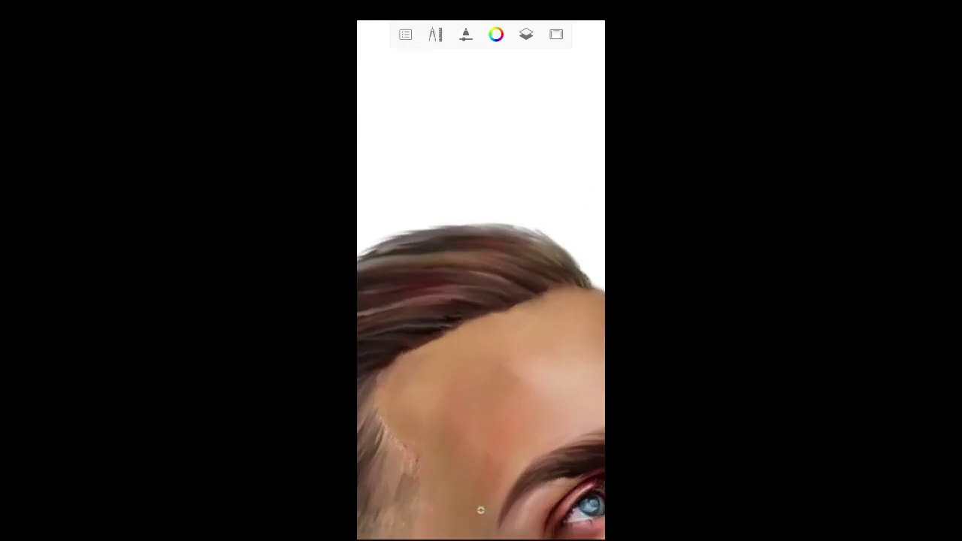
scroll(480, 510, "down", 5)
scroll(480, 511, "up", 5)
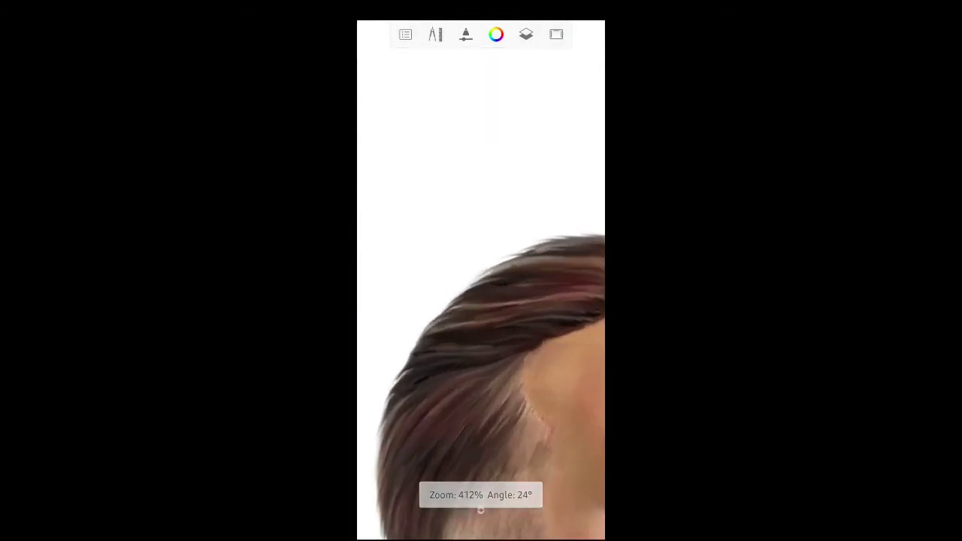
scroll(480, 511, "down", 5)
- Zoom onto the collar and darken its left edge with soft grey strokes
scroll(480, 510, "down", 3)
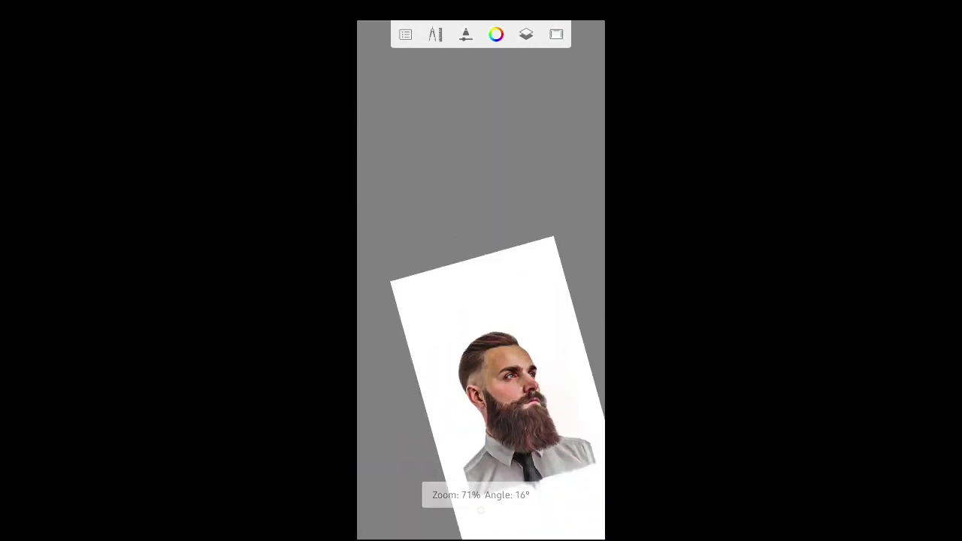
scroll(481, 511, "up", 3)
scroll(480, 510, "up", 5)
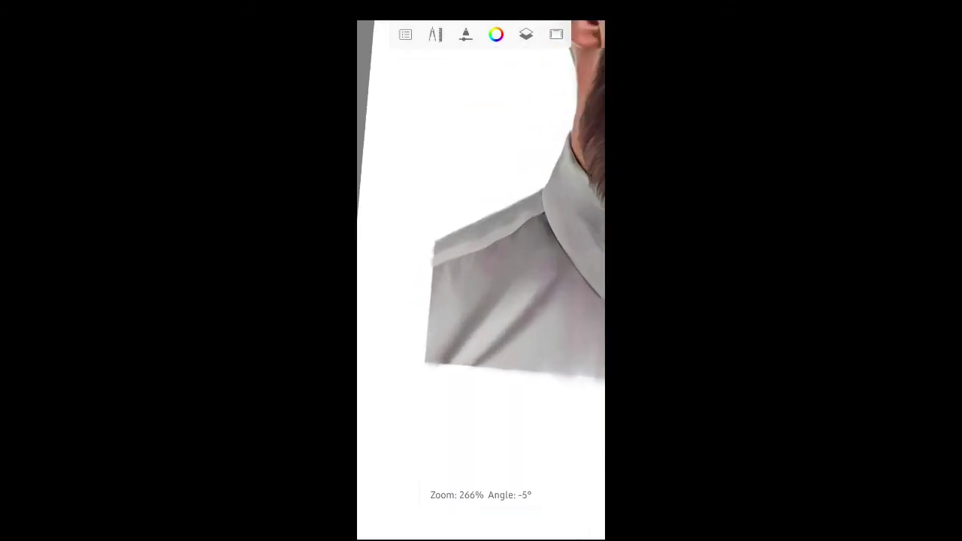
scroll(481, 510, "up", 3)
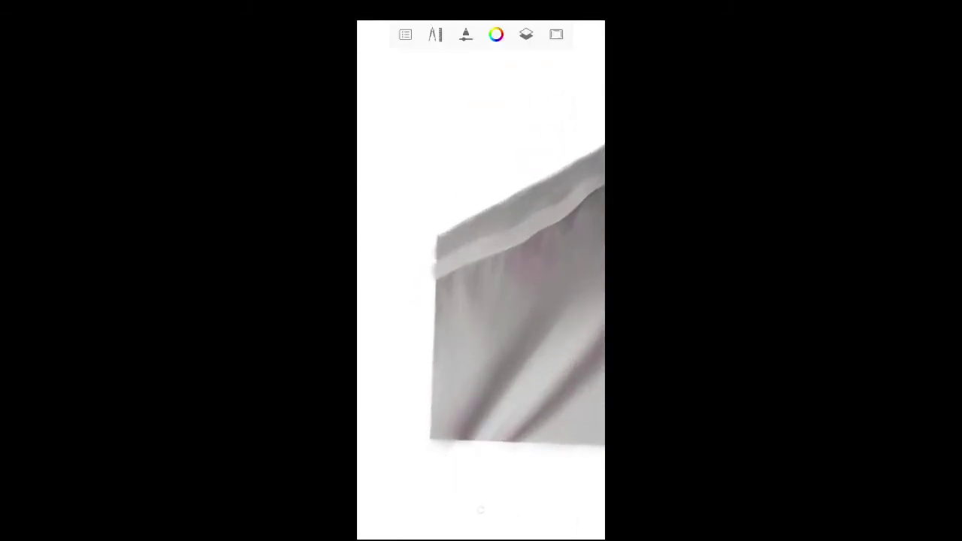
scroll(481, 511, "up", 5)
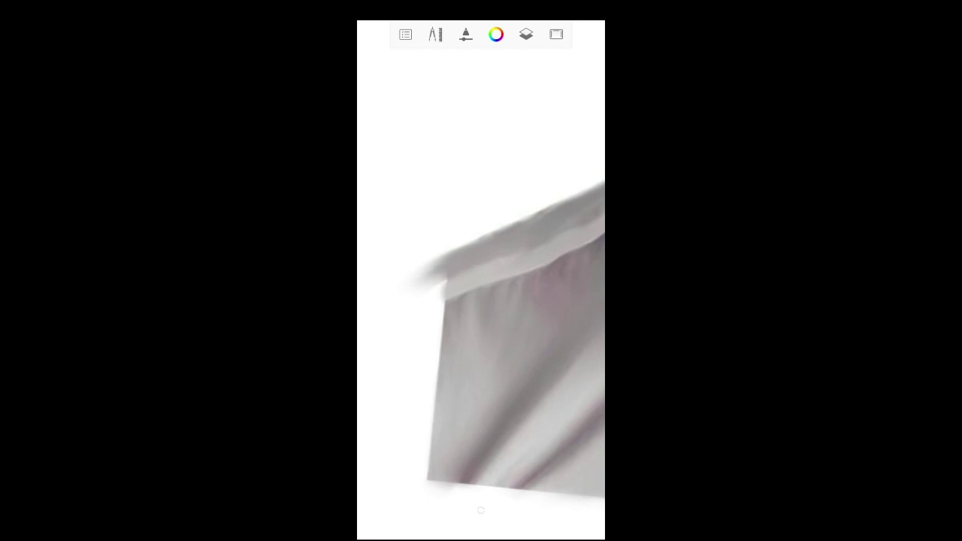
scroll(480, 511, "up", 3)
scroll(480, 511, "up", 3)
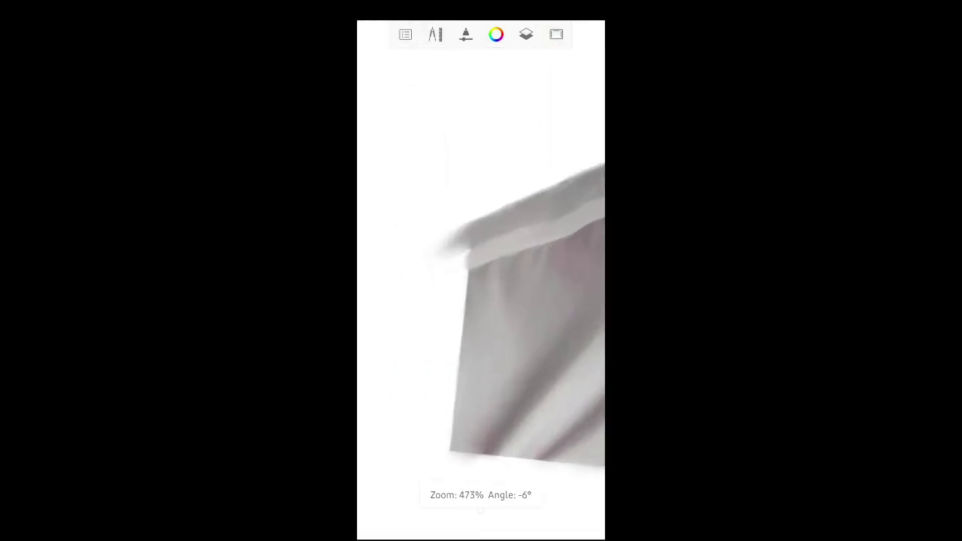
scroll(480, 510, "up", 2)
left_click_drag(481, 225, 481, 376)
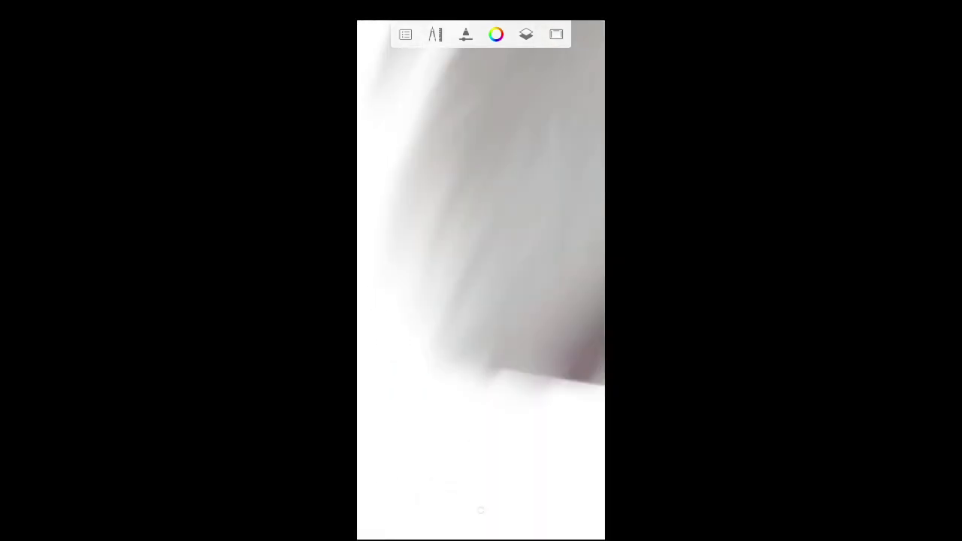
left_click_drag(426, 97, 413, 278)
left_click_drag(430, 185, 402, 300)
mouse_move(451, 225)
left_mouse_down()
mouse_move(432, 373)
mouse_move(421, 345)
left_mouse_up()
- Shade and soften the collar's right edge and shoulder into smudged grey folds
scroll(480, 510, "up", 2)
scroll(480, 510, "down", 2)
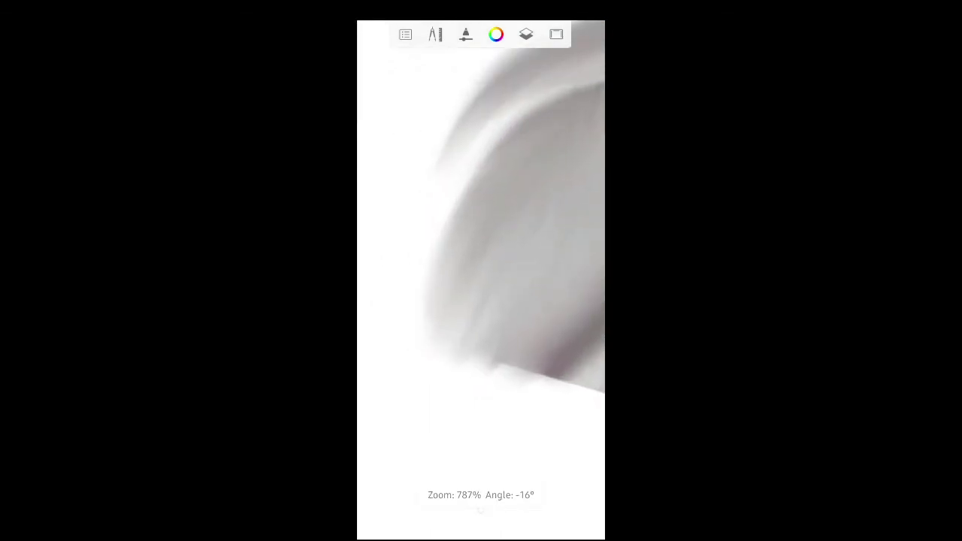
left_click_drag(526, 226, 436, 188)
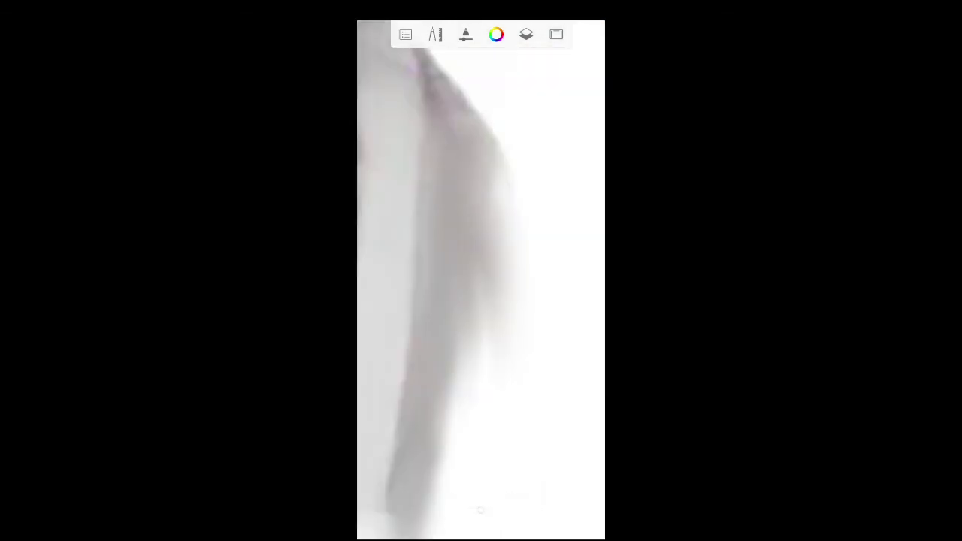
left_click_drag(478, 331, 447, 380)
left_click_drag(518, 181, 481, 226)
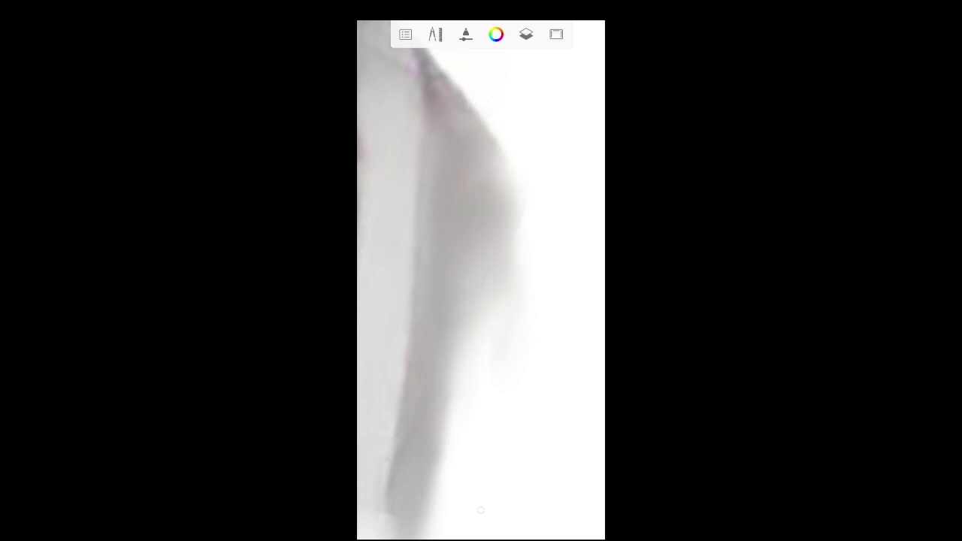
mouse_move(507, 182)
left_mouse_down()
mouse_move(451, 316)
mouse_move(466, 240)
left_mouse_up()
scroll(481, 278, "down", 5)
scroll(481, 278, "up", 5)
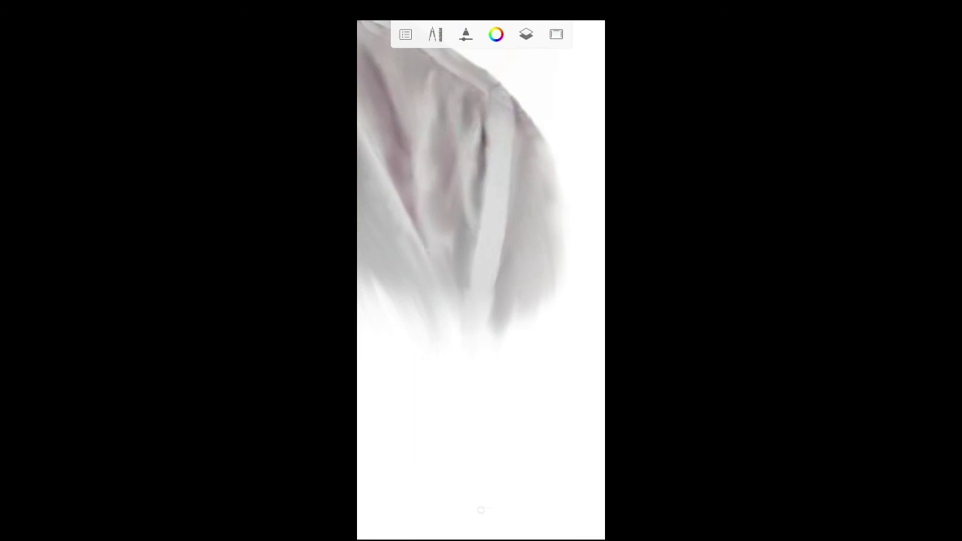
scroll(481, 278, "down", 5)
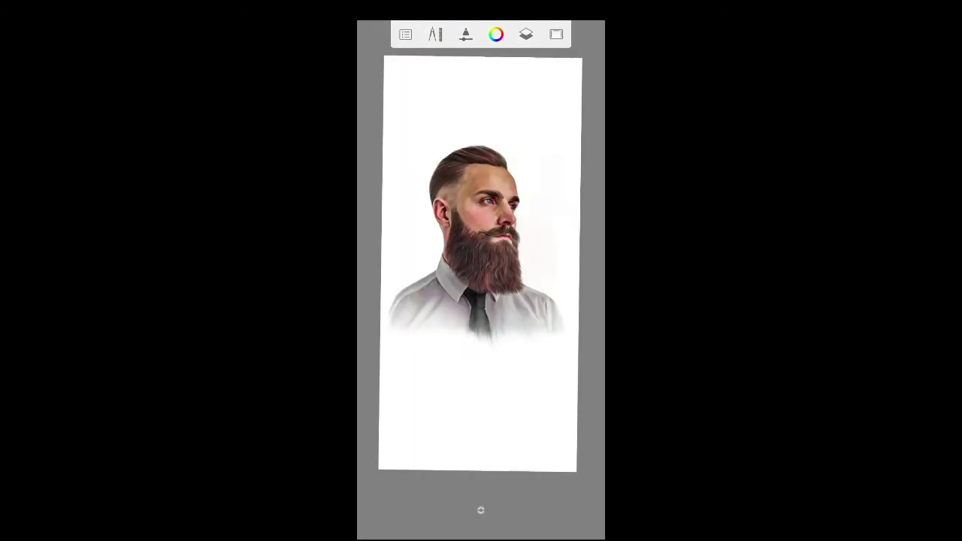
- Show the layers list and add a new empty layer for the vignette
left_click(526, 34)
left_click(578, 169)
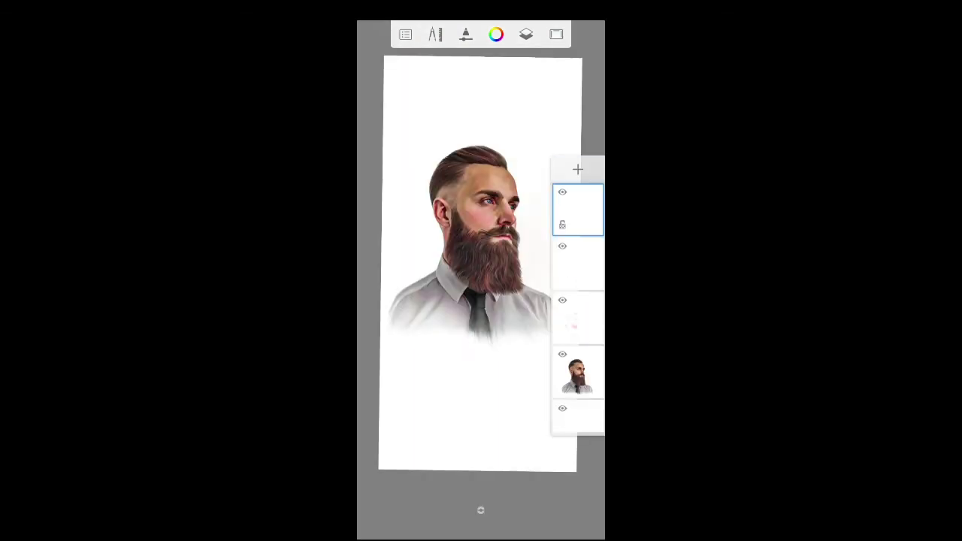